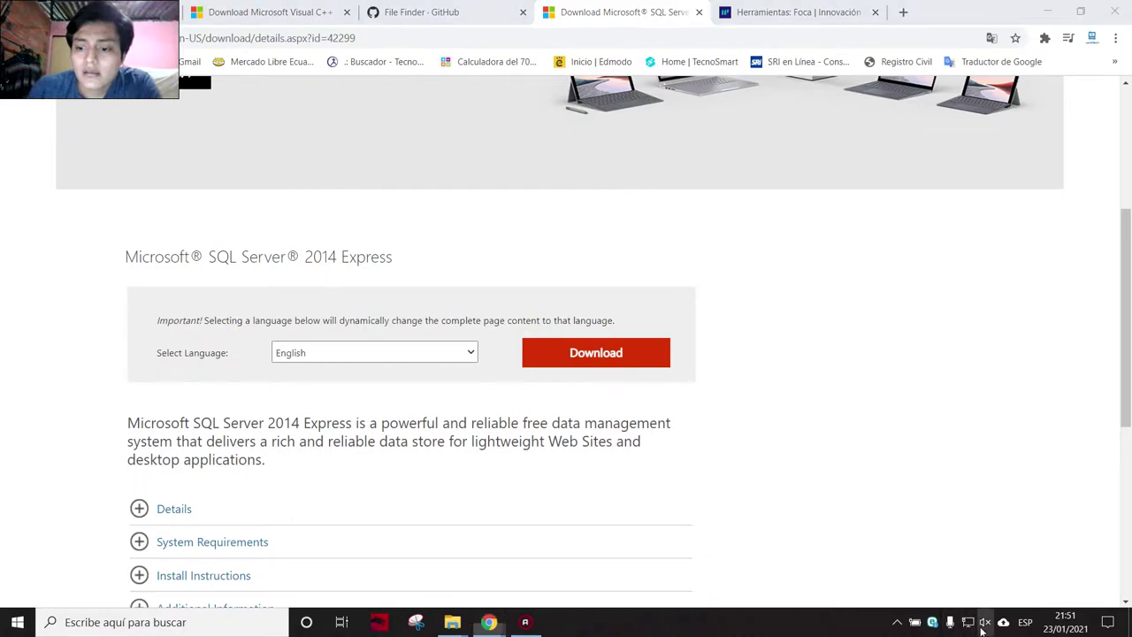
Step: Unmute the computer's sound by adjusting the system volume
drag(1034, 586, 1026, 586)
click(896, 432)
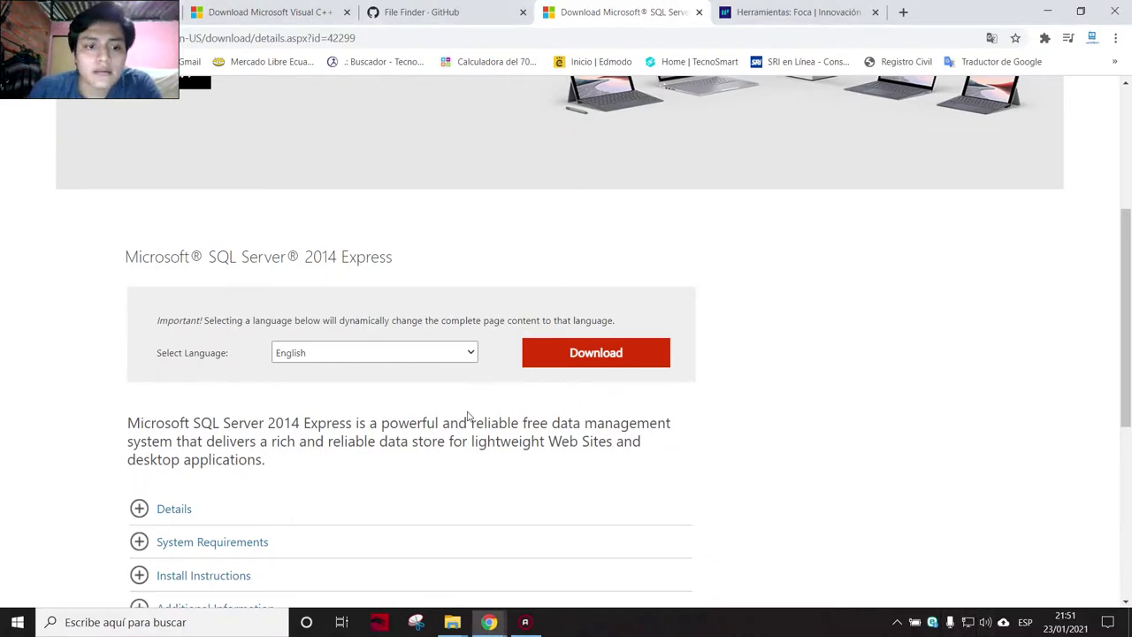
Step: Examine the languages offered for the Microsoft SQL Server 2014 Express download
click(379, 356)
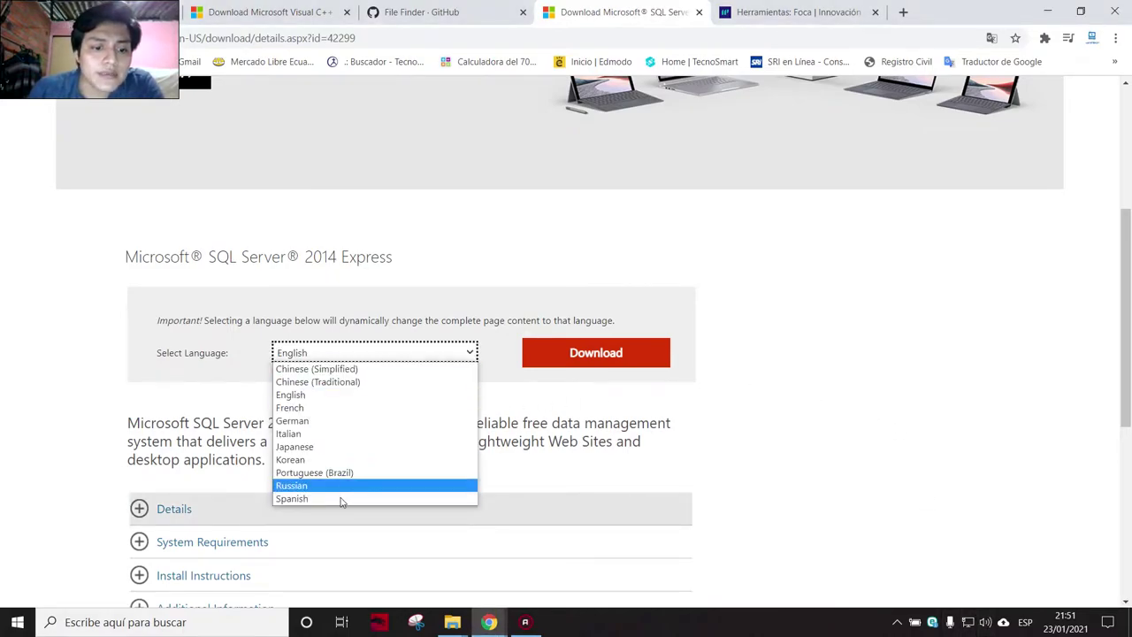
click(882, 394)
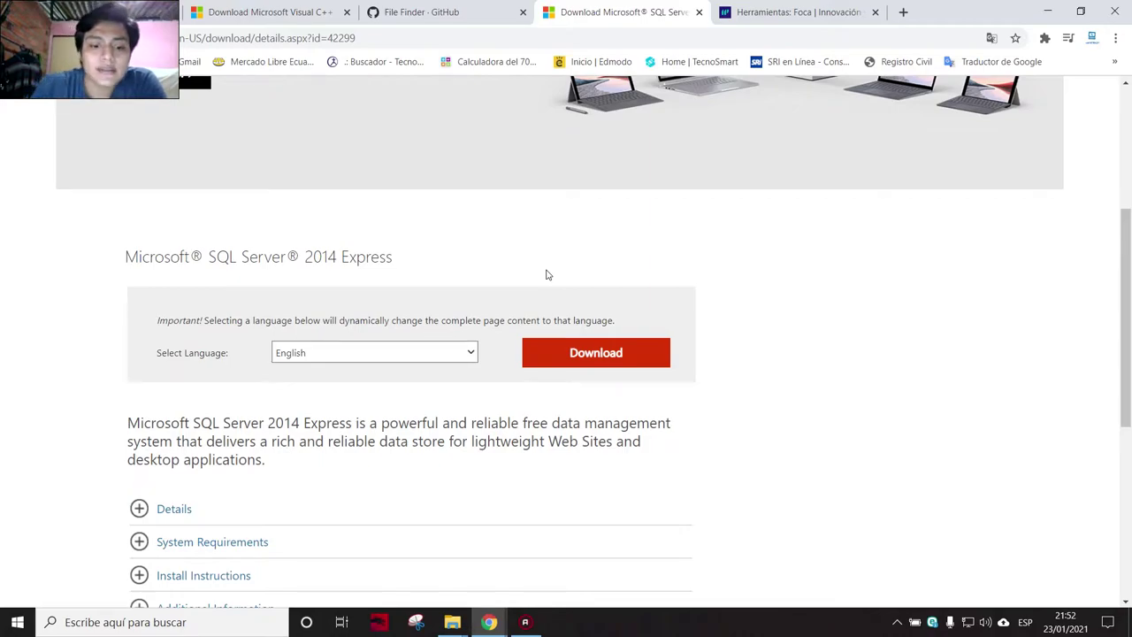
mouse_move(455, 623)
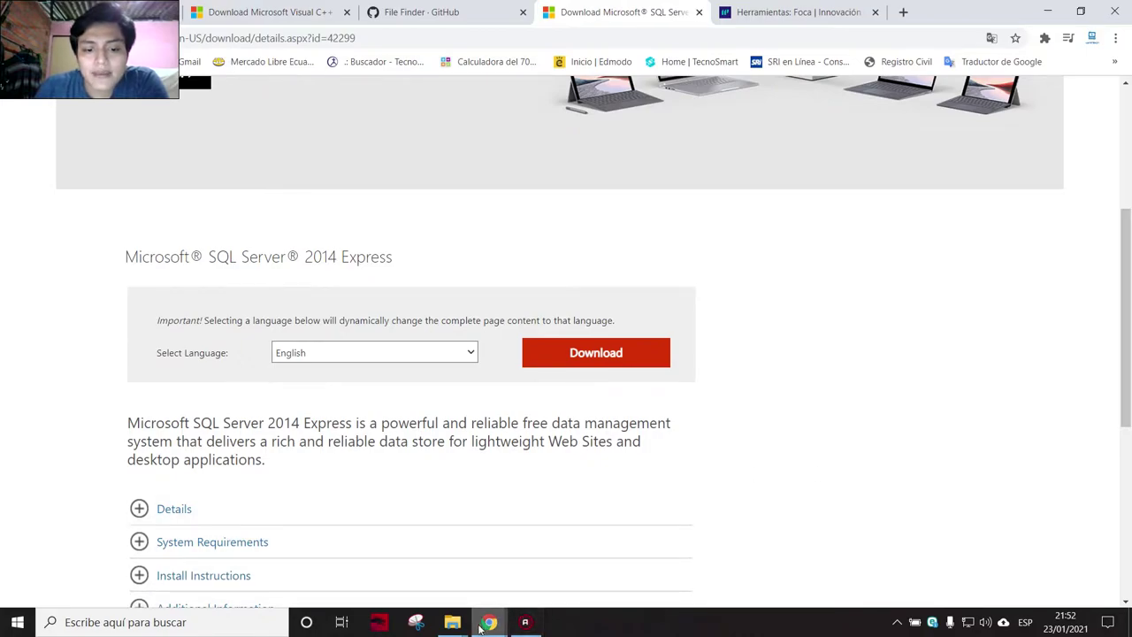
scroll(677, 472, up, 3)
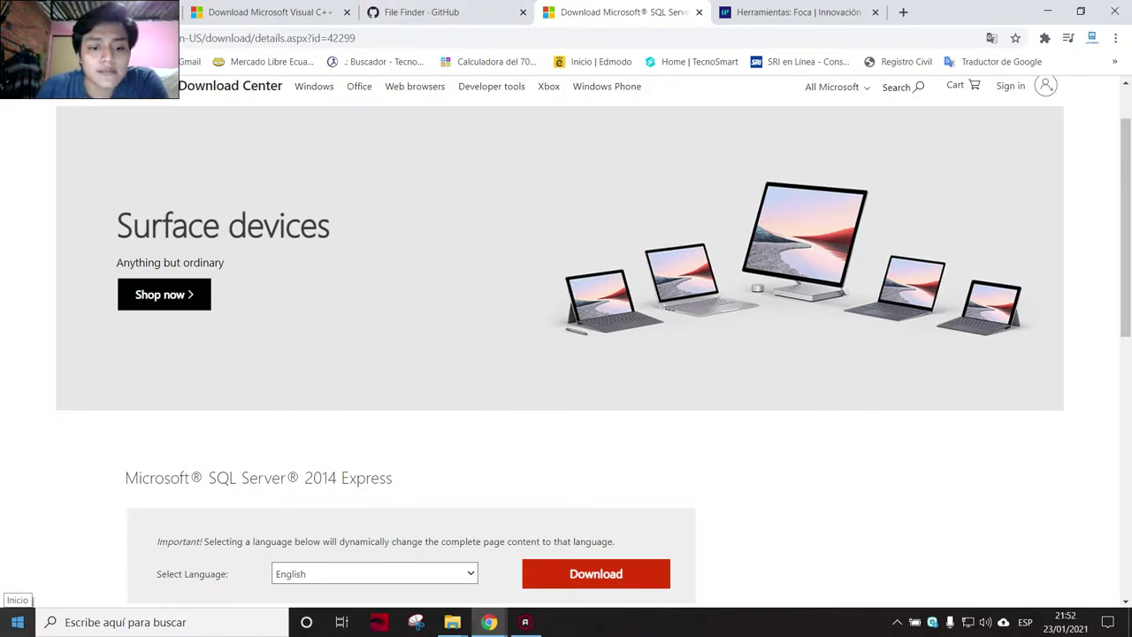
Step: Search the computer for "foc" and launch the FOCA.exe application
click(17, 622)
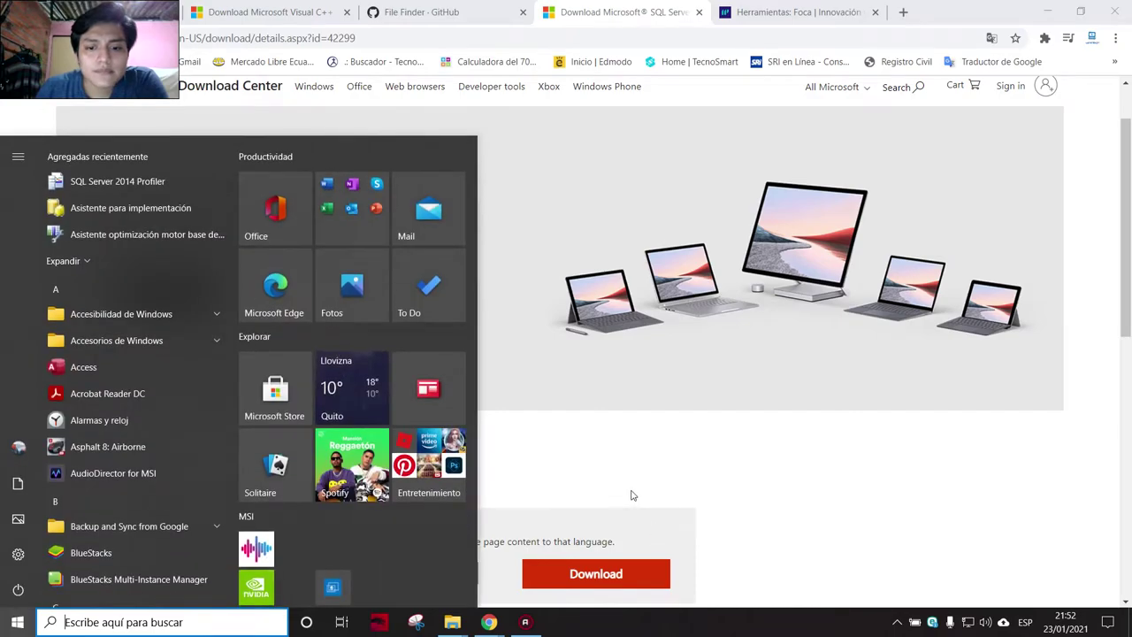
click(633, 493)
key(super)
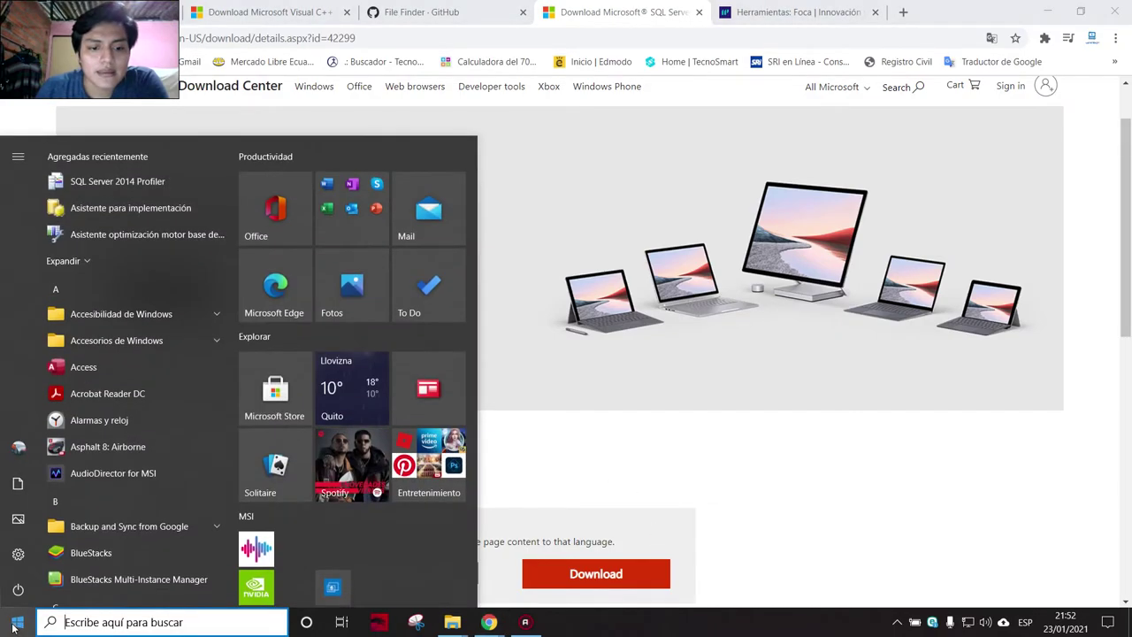
key(super)
key(super)
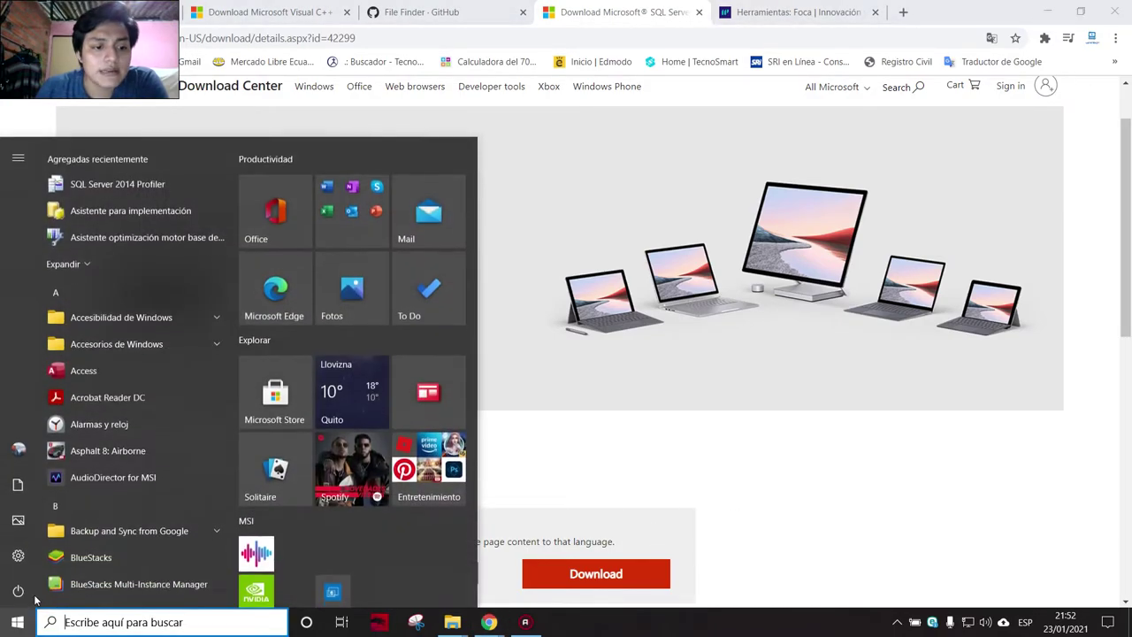
text(foc)
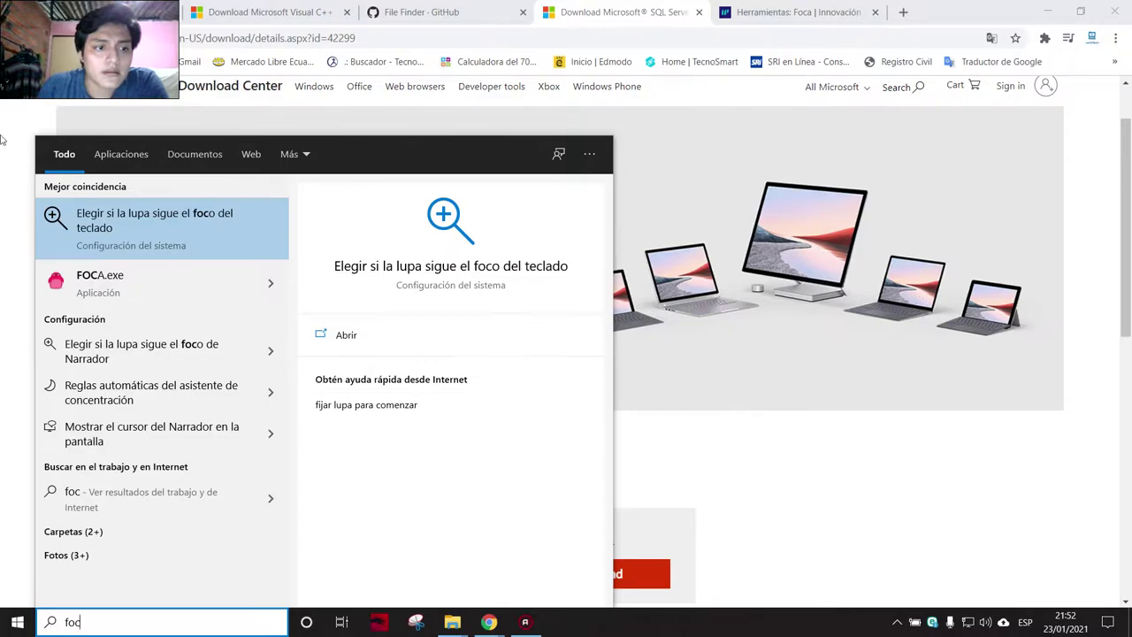
click(169, 283)
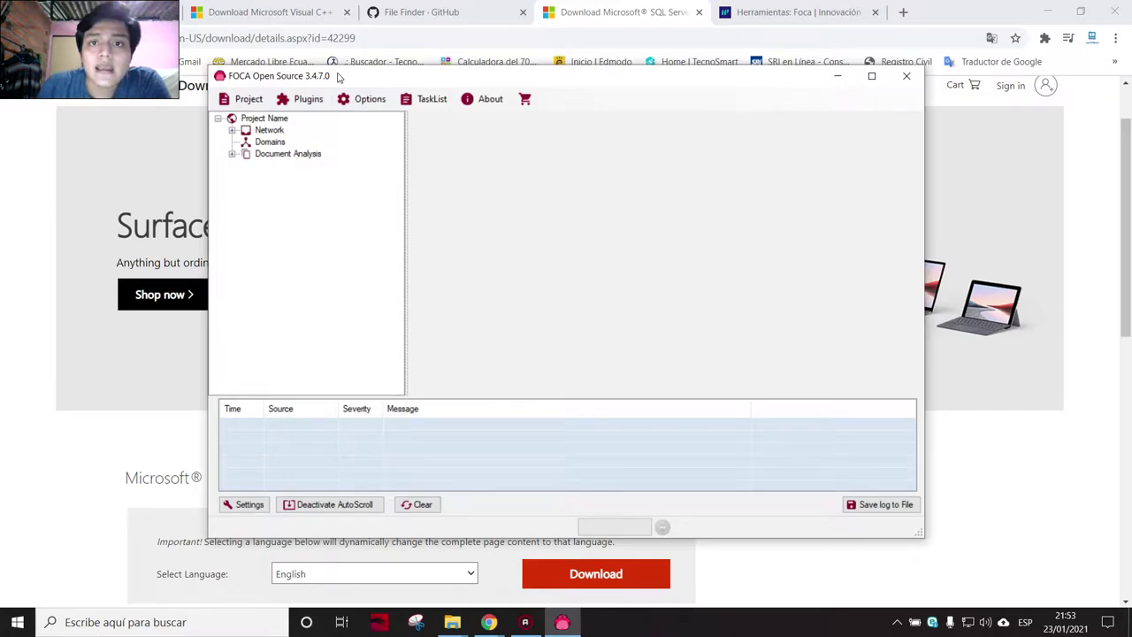
Step: Switch back to the browser and review the Visual C++ 2010, SQL Server 2014 Express and FOCA tool pages
click(250, 10)
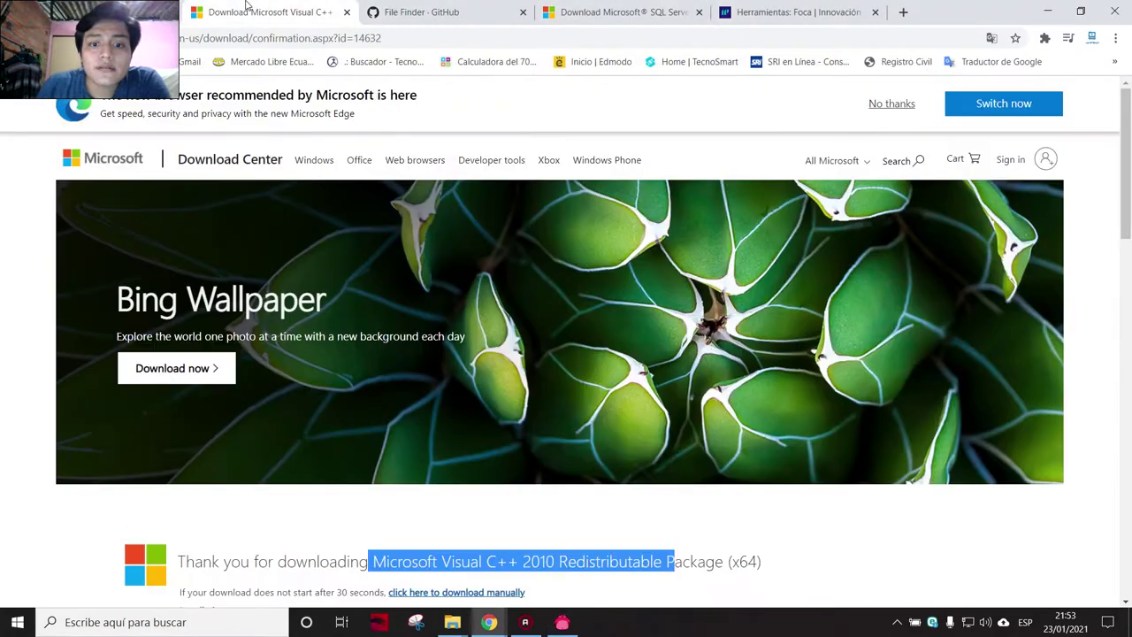
click(545, 9)
click(796, 9)
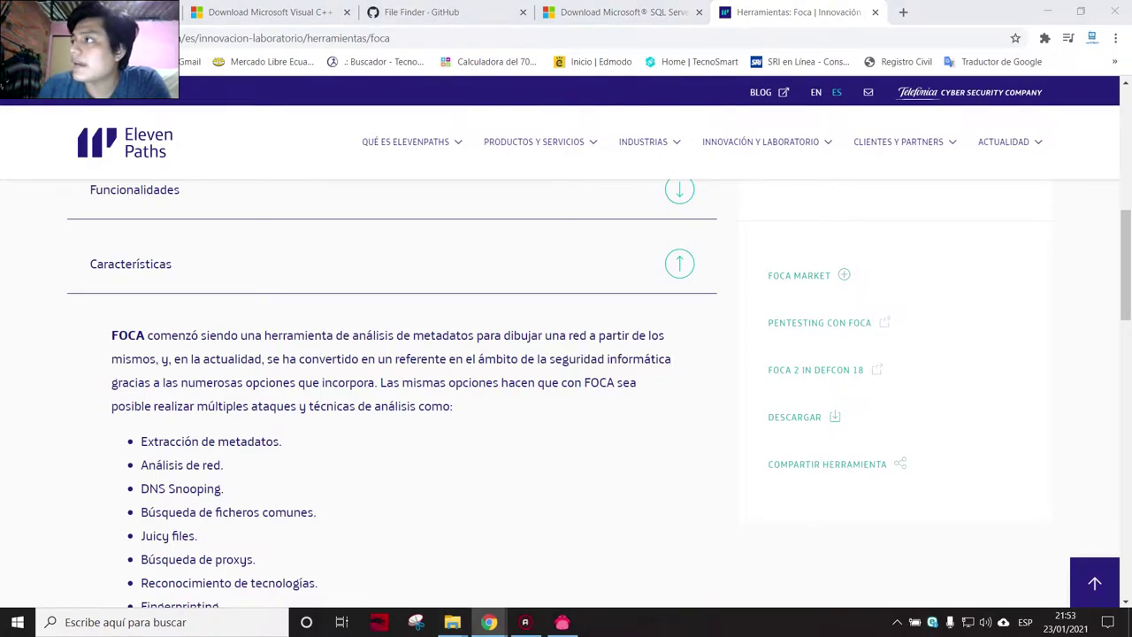
scroll(564, 302, down, 2)
scroll(564, 301, down, 2)
scroll(431, 333, up, 1)
scroll(431, 333, up, 2)
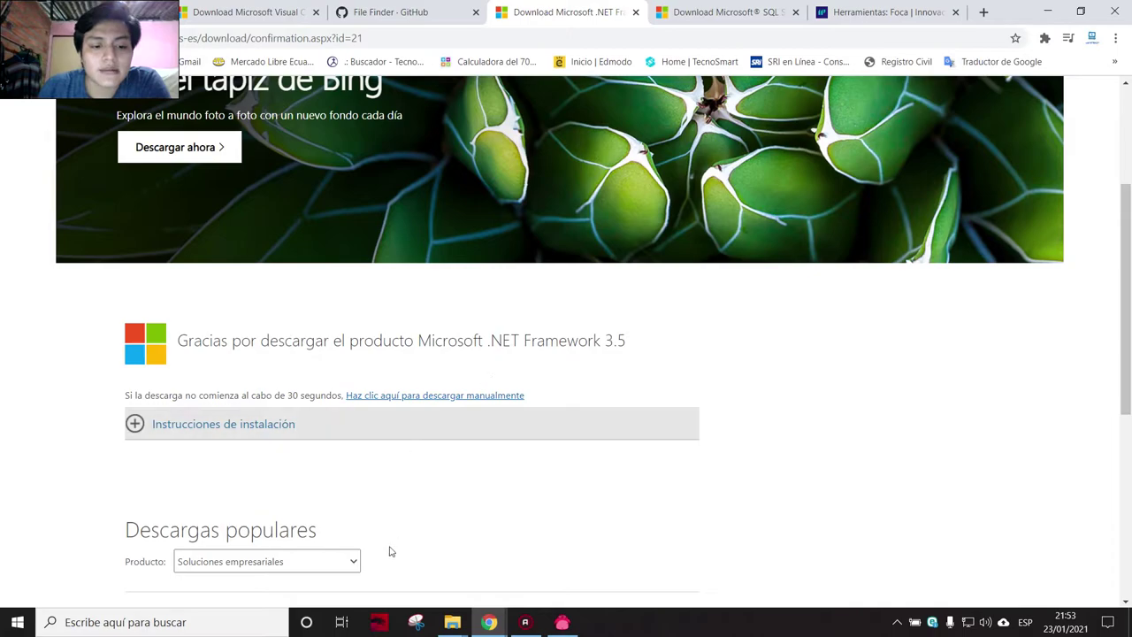
Step: Highlight the .NET Framework 3.5 product name on its download confirmation page
scroll(388, 549, down, 1)
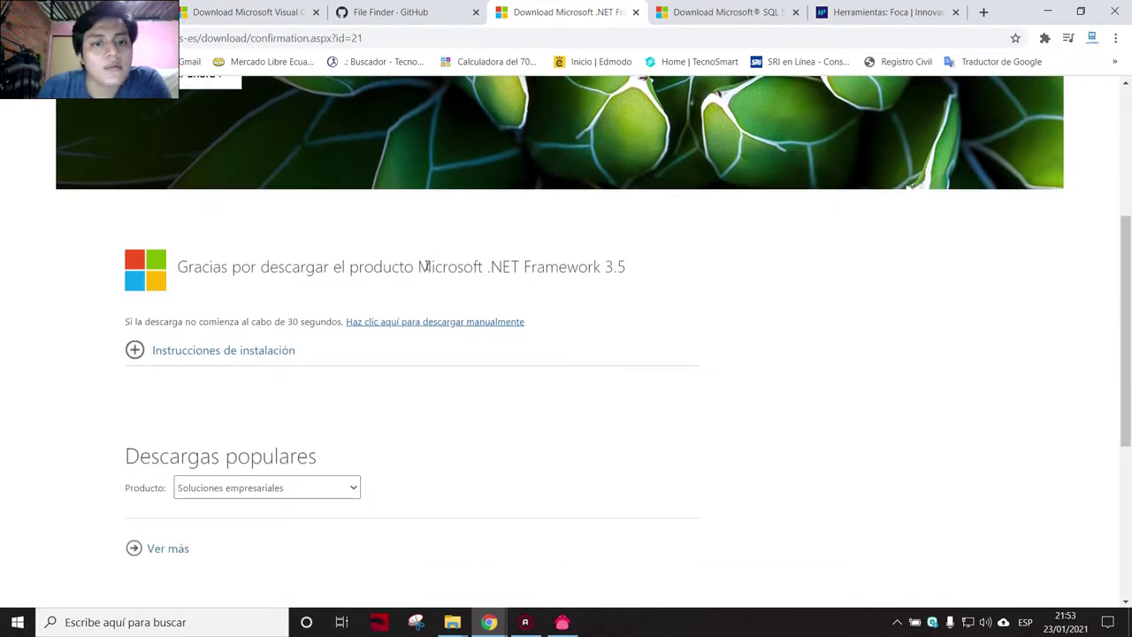
drag(432, 267, 614, 268)
drag(739, 276, 413, 266)
drag(743, 315, 626, 280)
drag(492, 267, 680, 274)
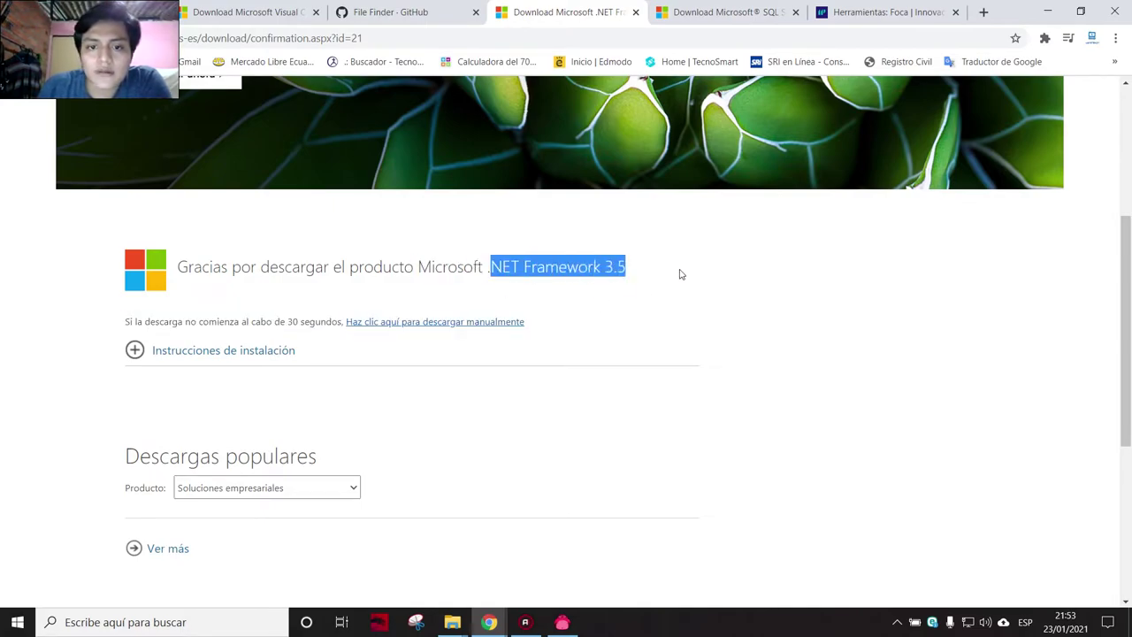
mouse_move(600, 266)
mouse_down()
mouse_move(619, 266)
mouse_move(602, 284)
mouse_up()
click(595, 284)
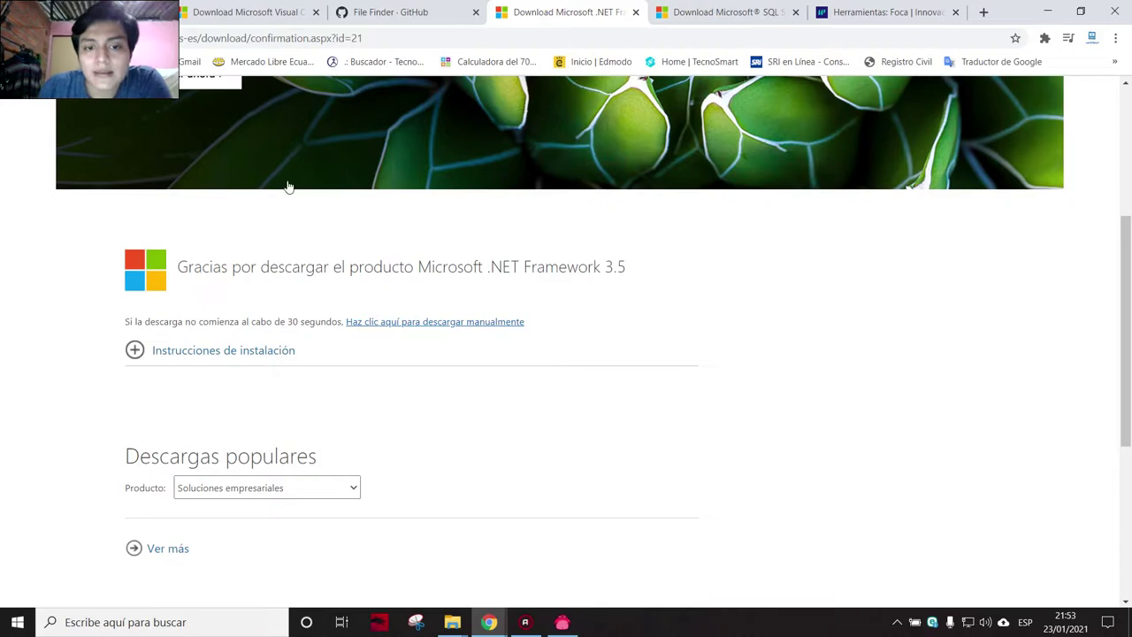
drag(484, 266, 754, 263)
drag(487, 266, 620, 271)
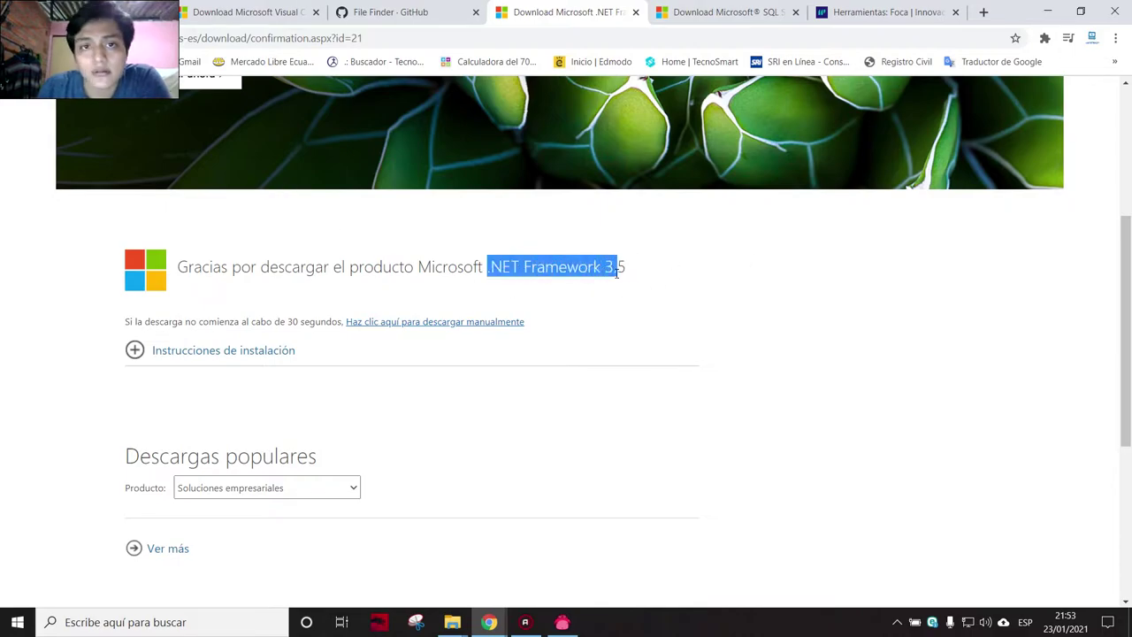
click(559, 622)
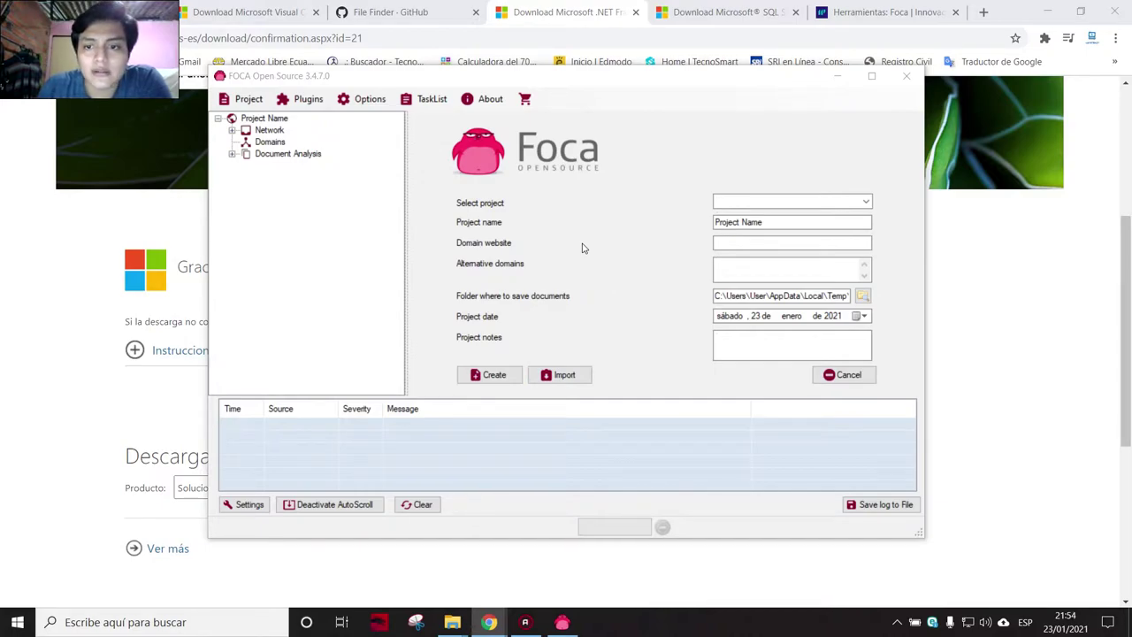
click(746, 221)
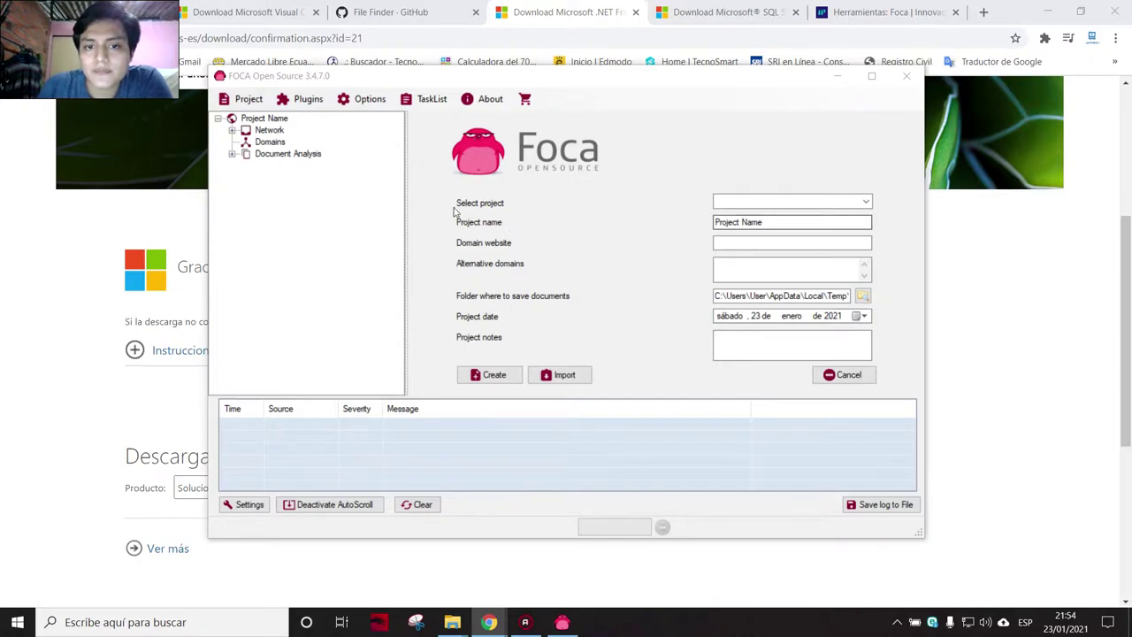
click(841, 200)
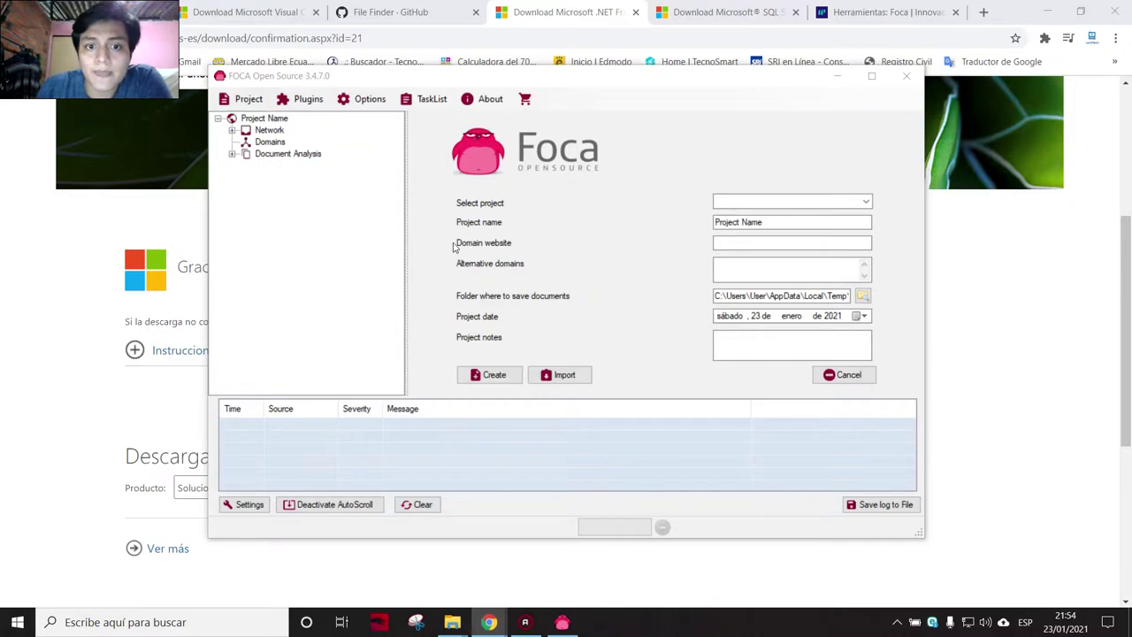
click(739, 244)
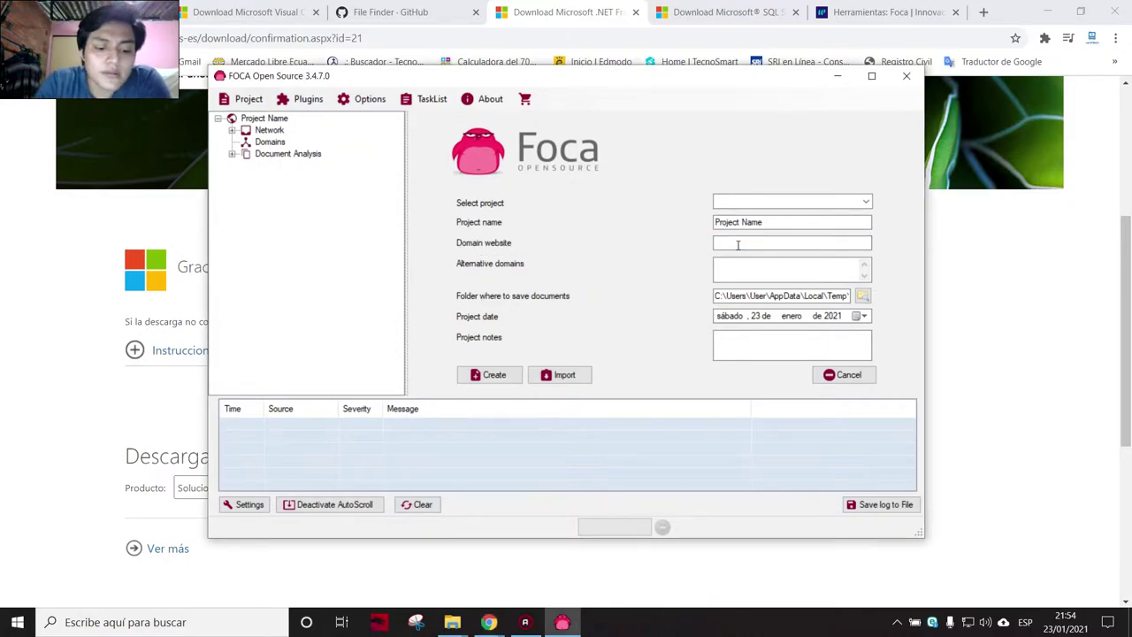
text(www.google)
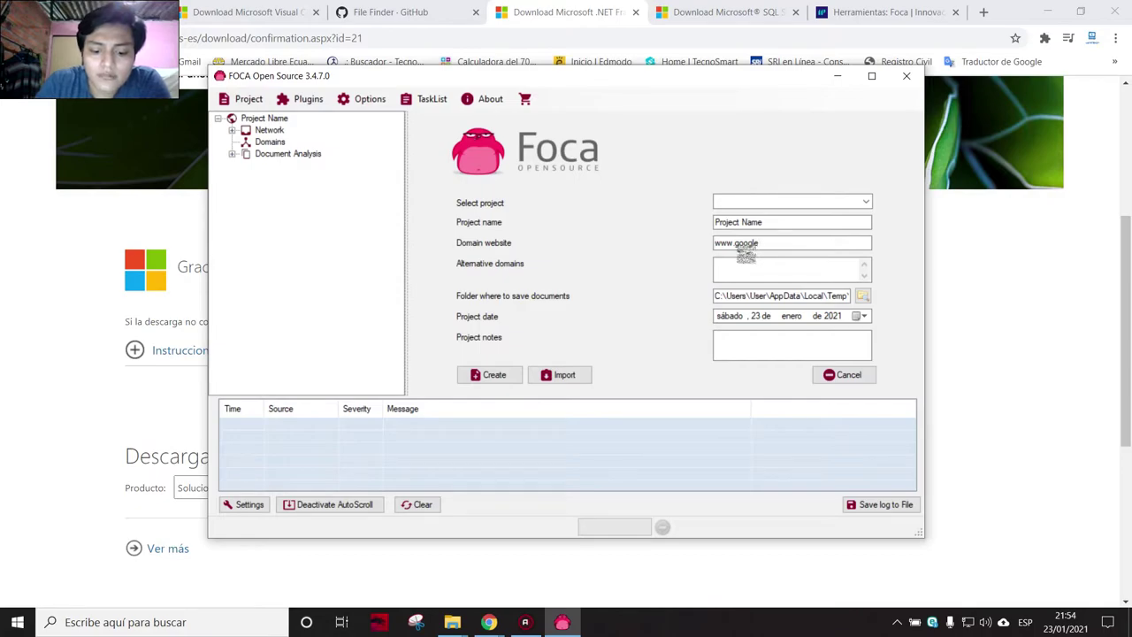
text(.com.e)
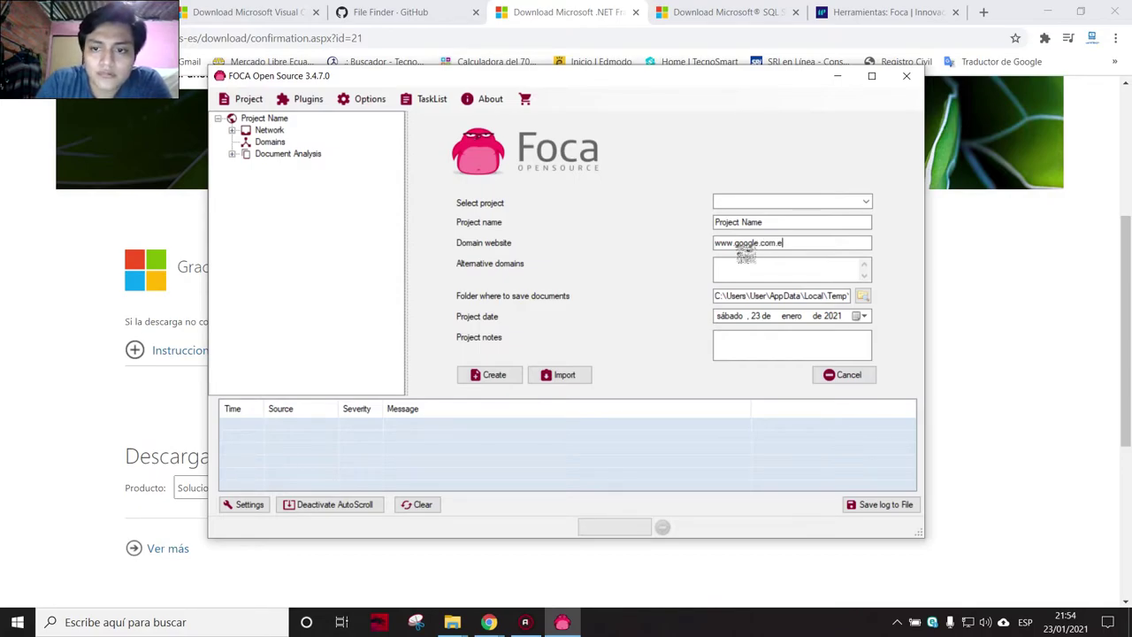
key(BackSpace)
key(BackSpace)
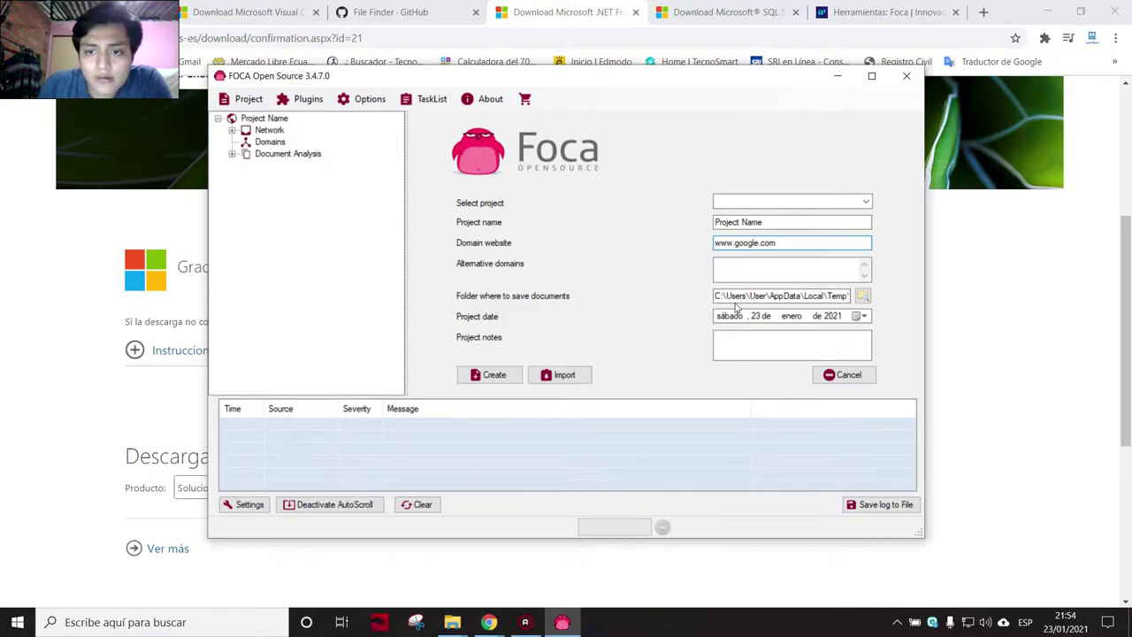
Step: Name the project claseinformatica and create it with the default folder for saving documents
click(866, 298)
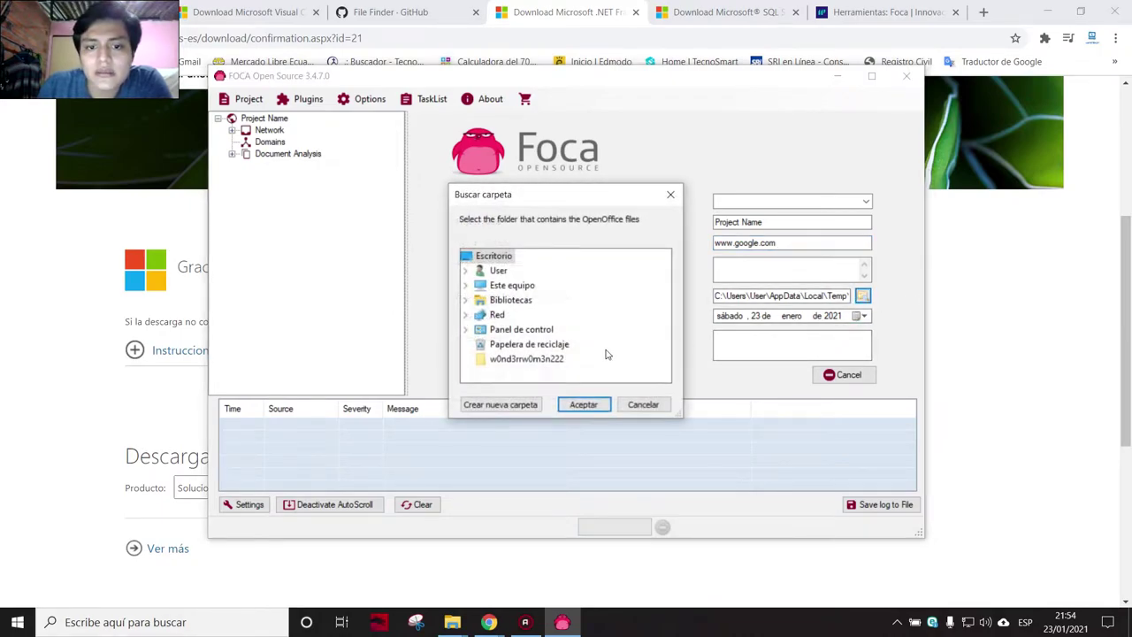
click(643, 405)
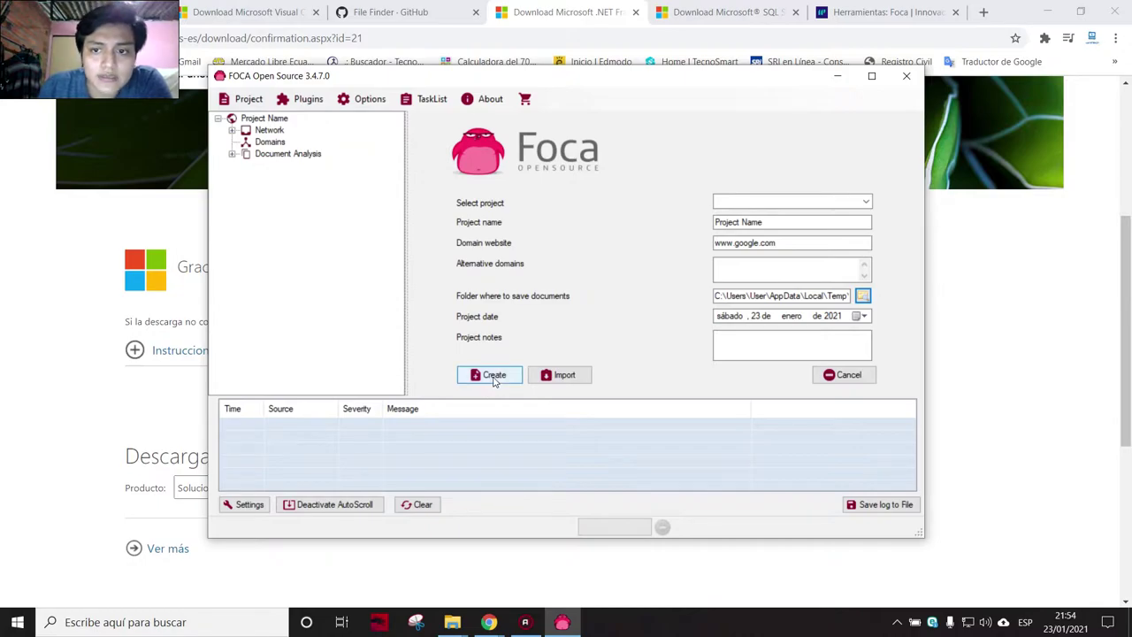
key(shift+Tab)
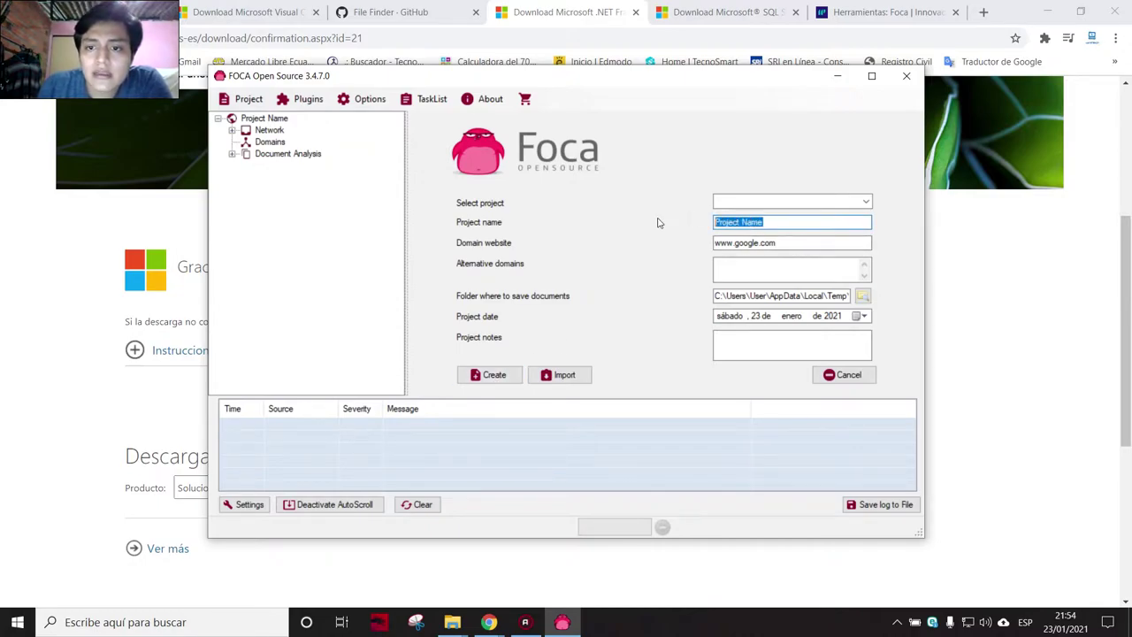
text(clase)
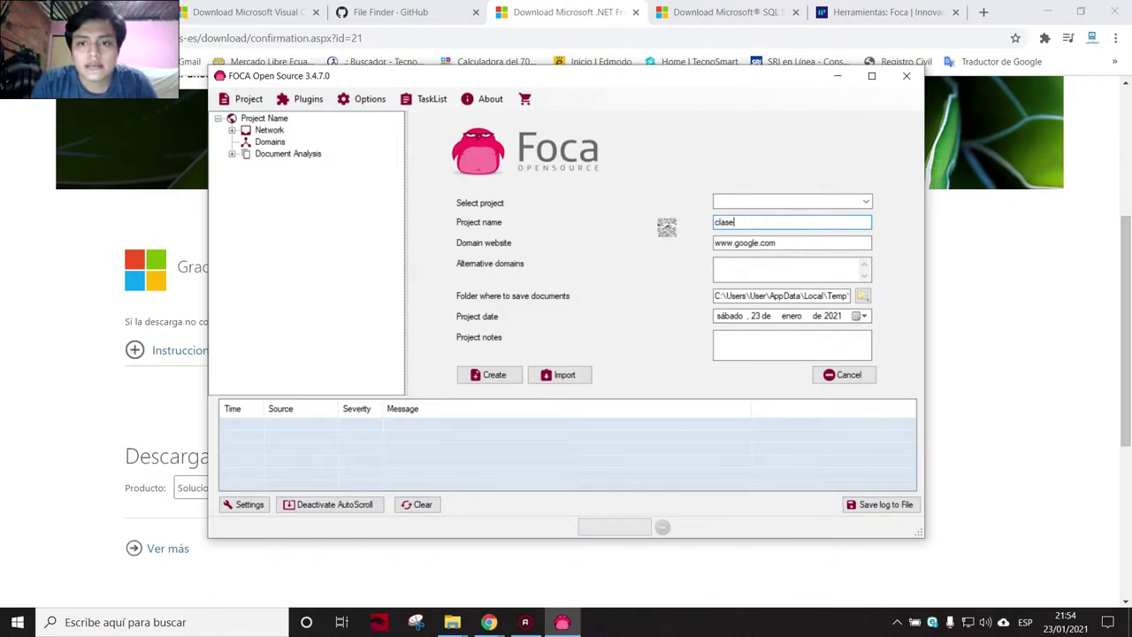
key(BackSpace)
key(BackSpace)
text(informatica)
click(492, 375)
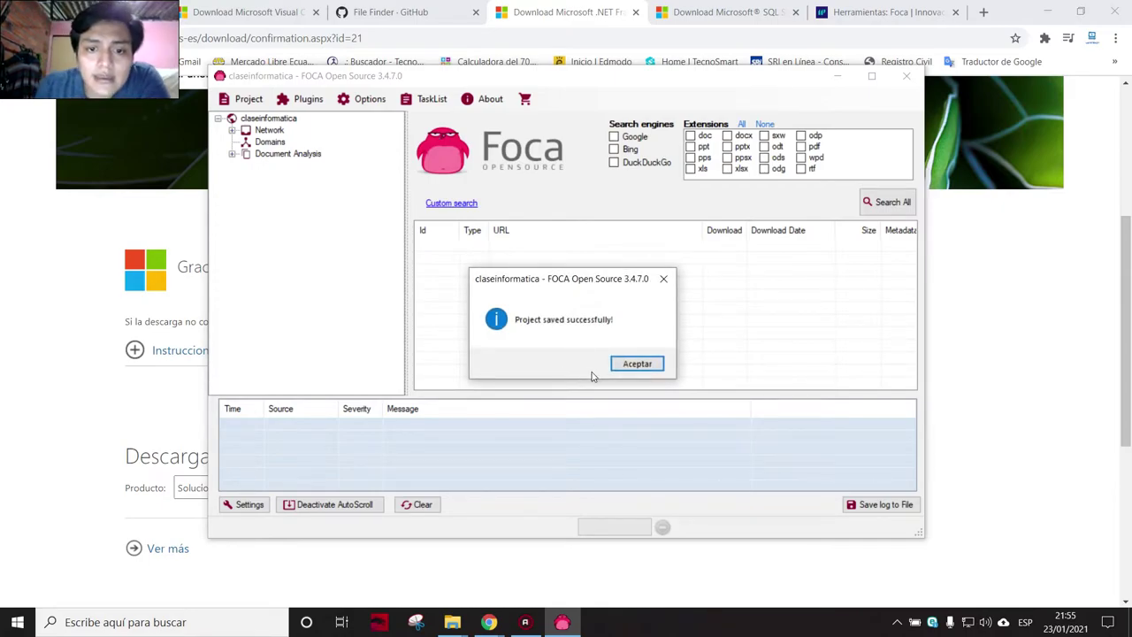
click(635, 364)
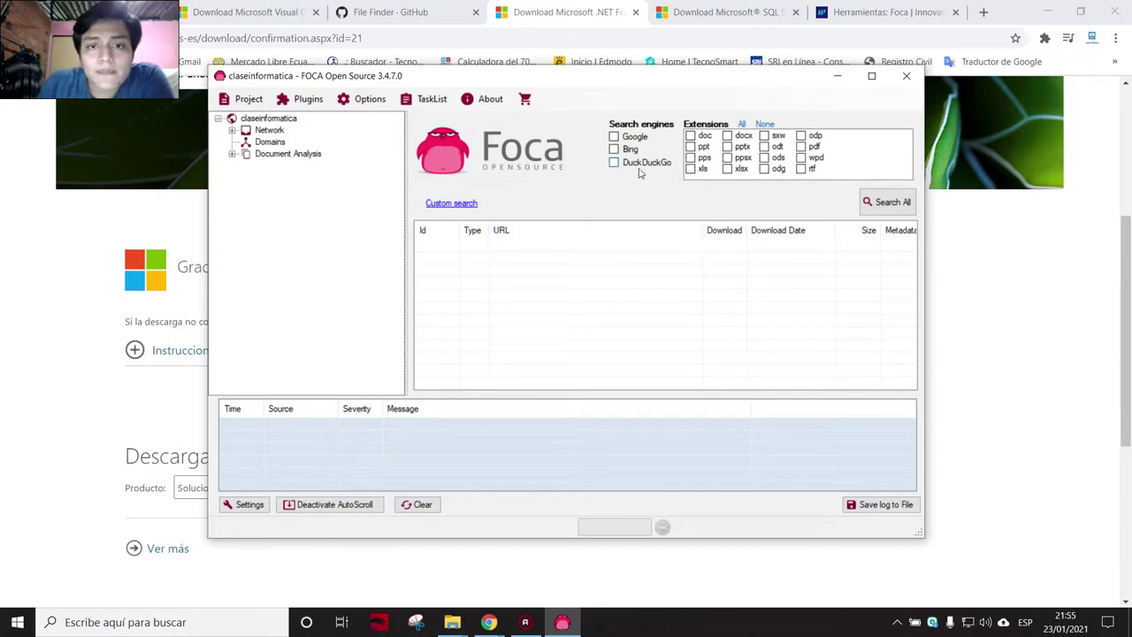
Step: Search for documents with all listed extensions, from doc to rtf, using the Google and Bing search engines
click(614, 136)
click(614, 149)
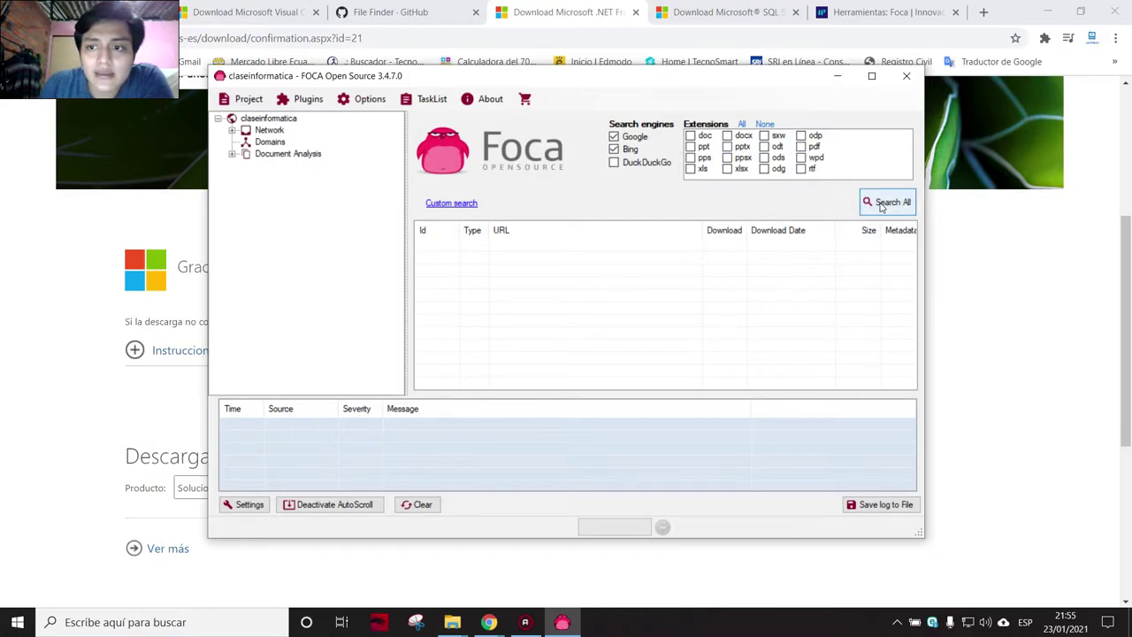
click(689, 135)
click(690, 146)
click(690, 158)
click(690, 168)
click(727, 136)
click(727, 147)
click(727, 157)
click(727, 168)
click(764, 135)
click(764, 147)
click(764, 157)
click(764, 168)
click(800, 135)
click(800, 147)
click(800, 157)
click(808, 170)
click(881, 205)
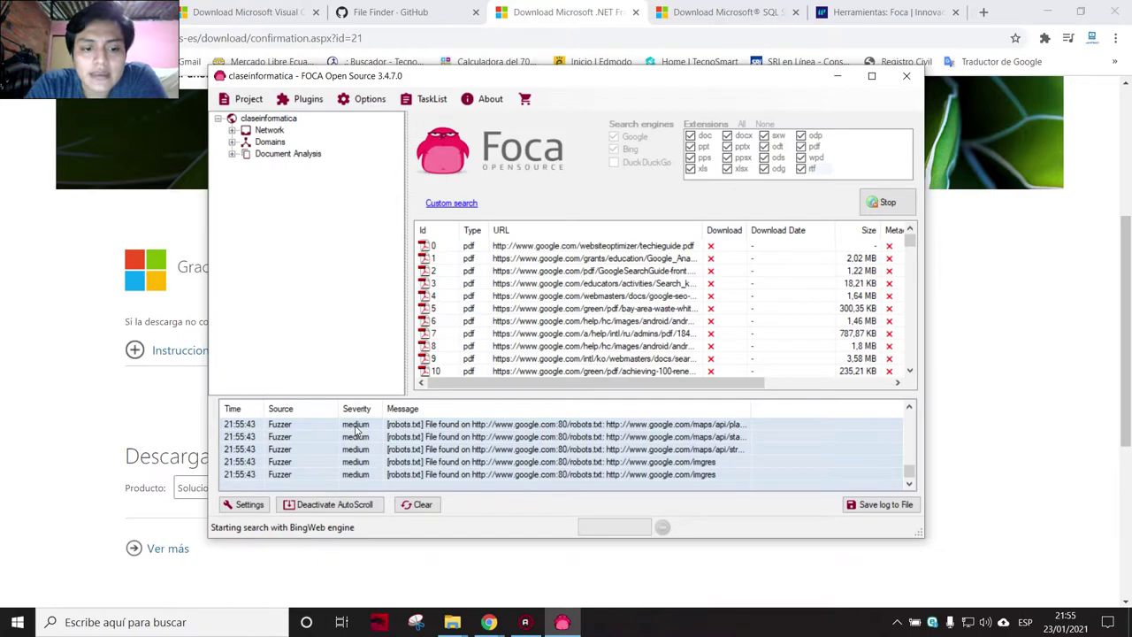
Step: Inspect the found PDF documents with Ids 4 and 0 and the last MetadataSearch entry in the log
click(501, 299)
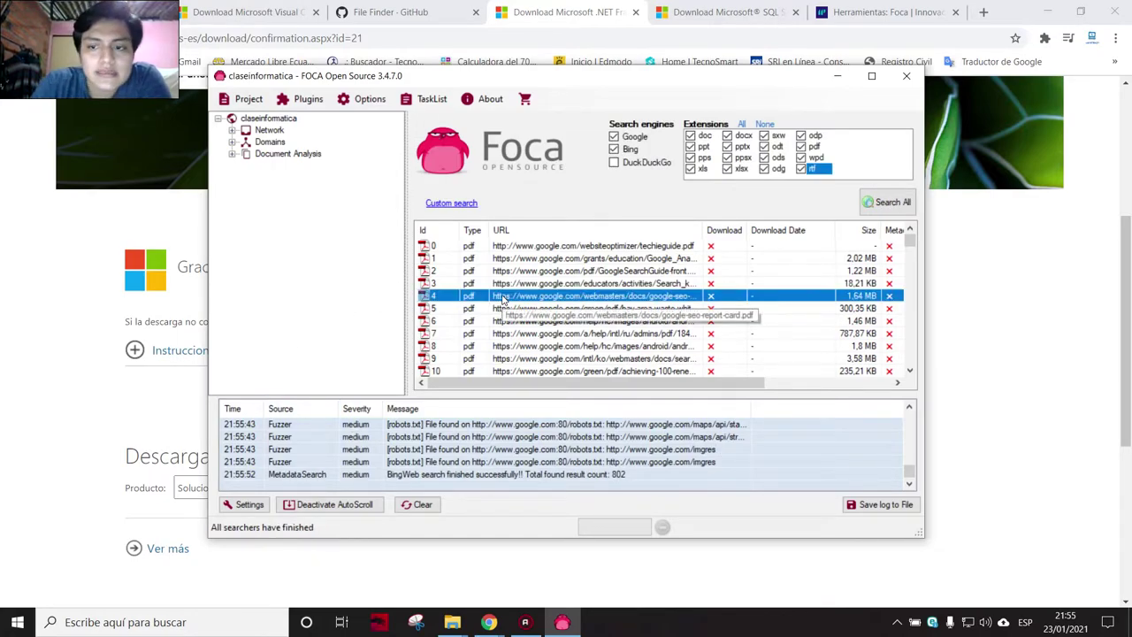
click(437, 247)
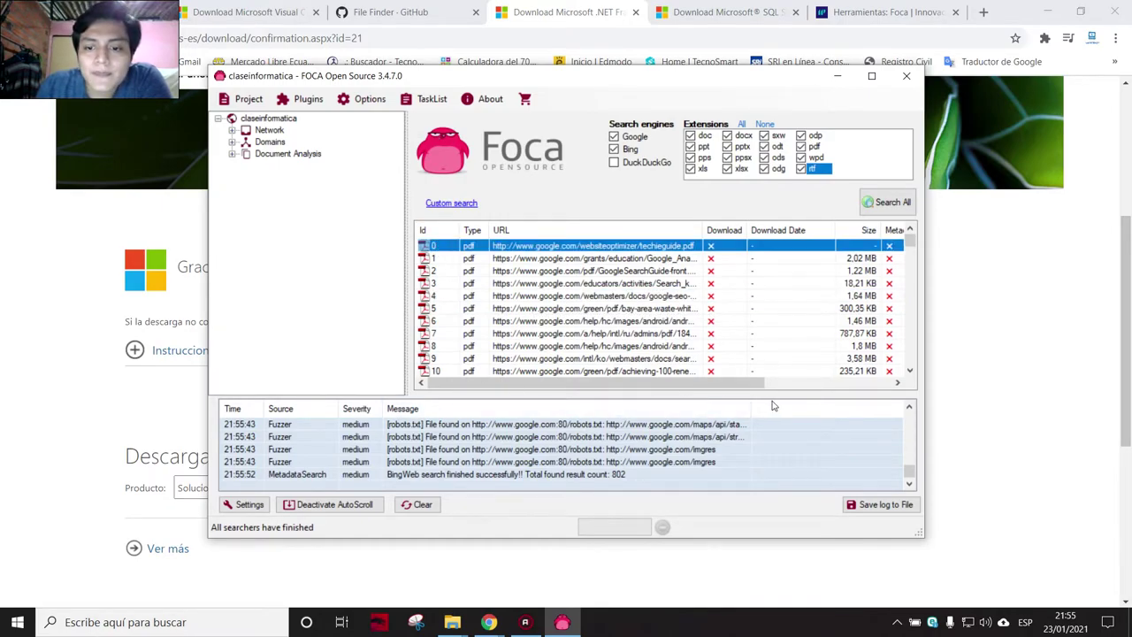
click(418, 476)
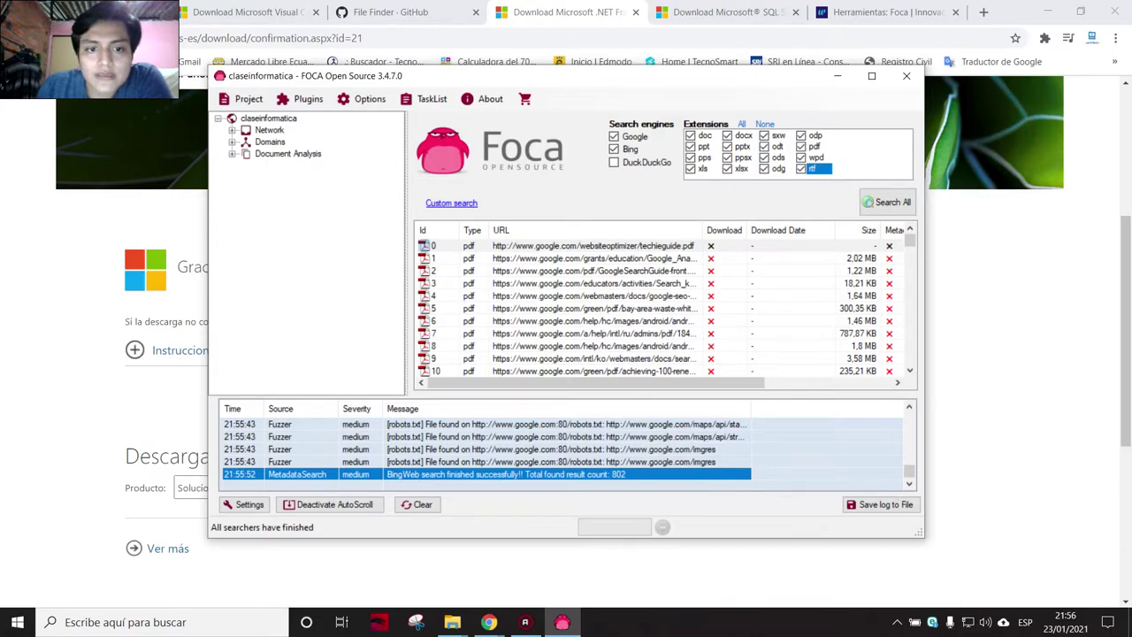
Step: Download the PDF document with Id 0, techieguide.pdf, from the list of found documents
mouse_move(909, 244)
mouse_down()
mouse_move(896, 332)
mouse_move(900, 241)
mouse_up()
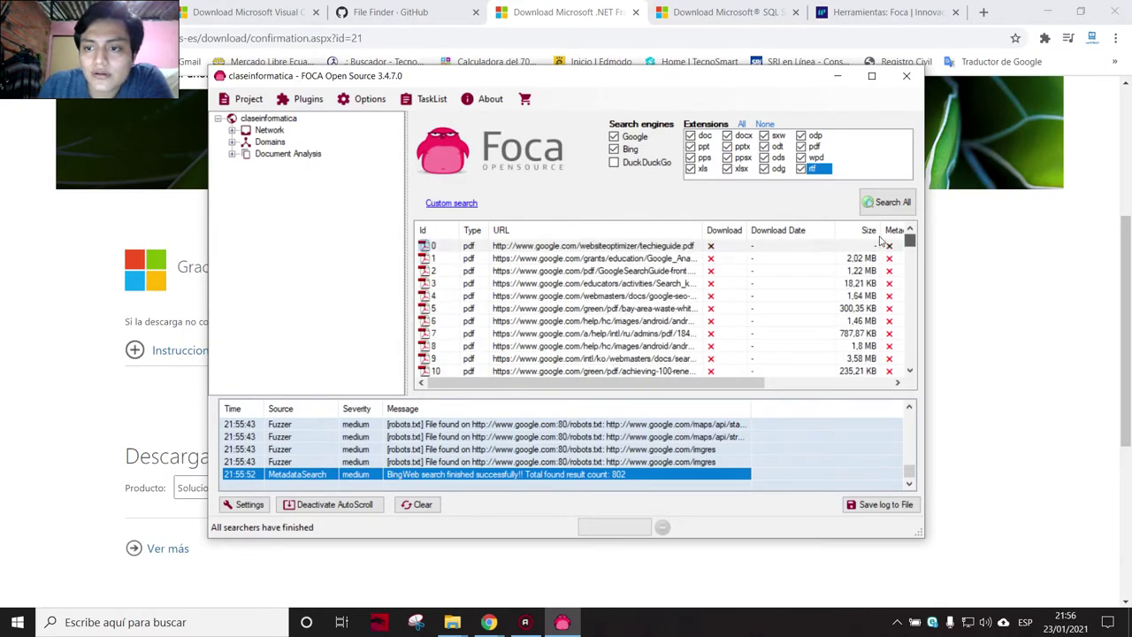
click(438, 272)
click(430, 248)
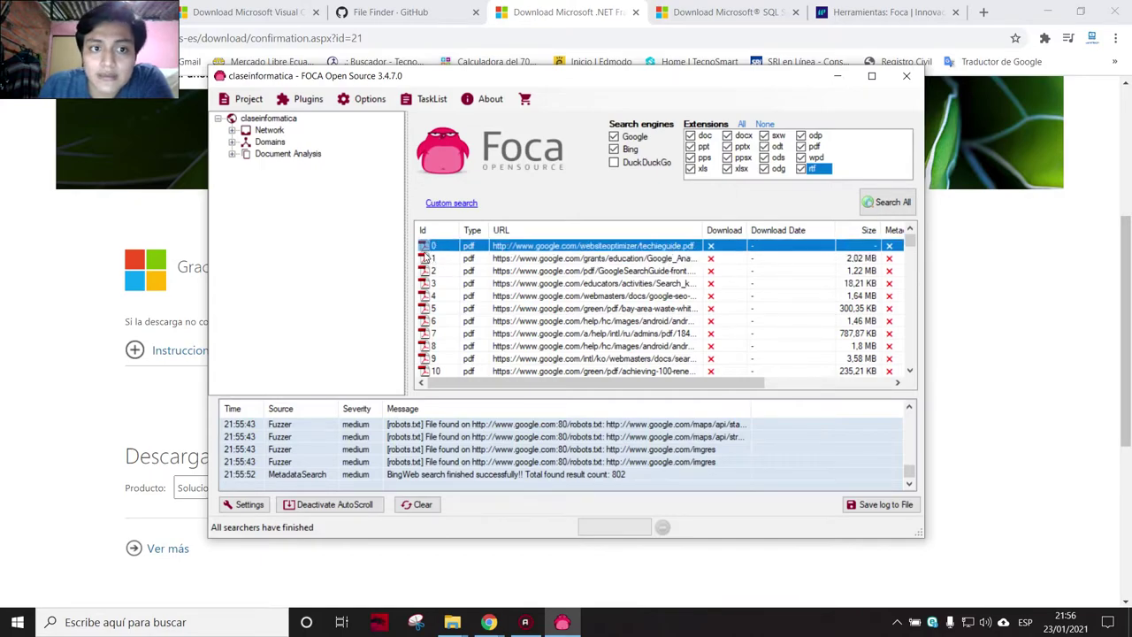
click(426, 257)
click(495, 248)
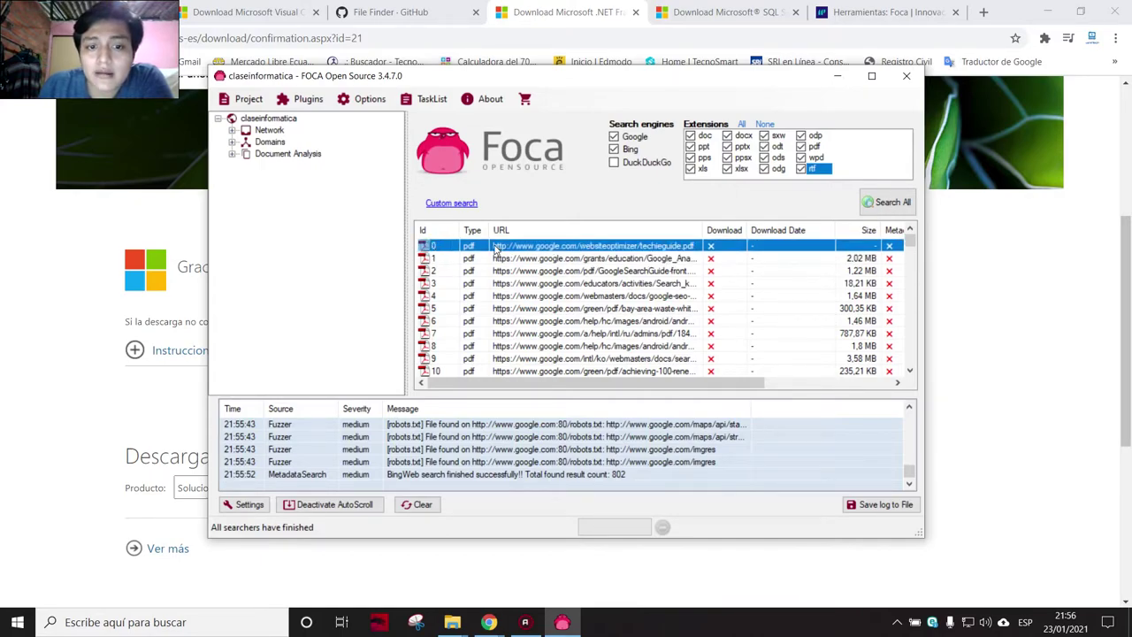
right_click(428, 249)
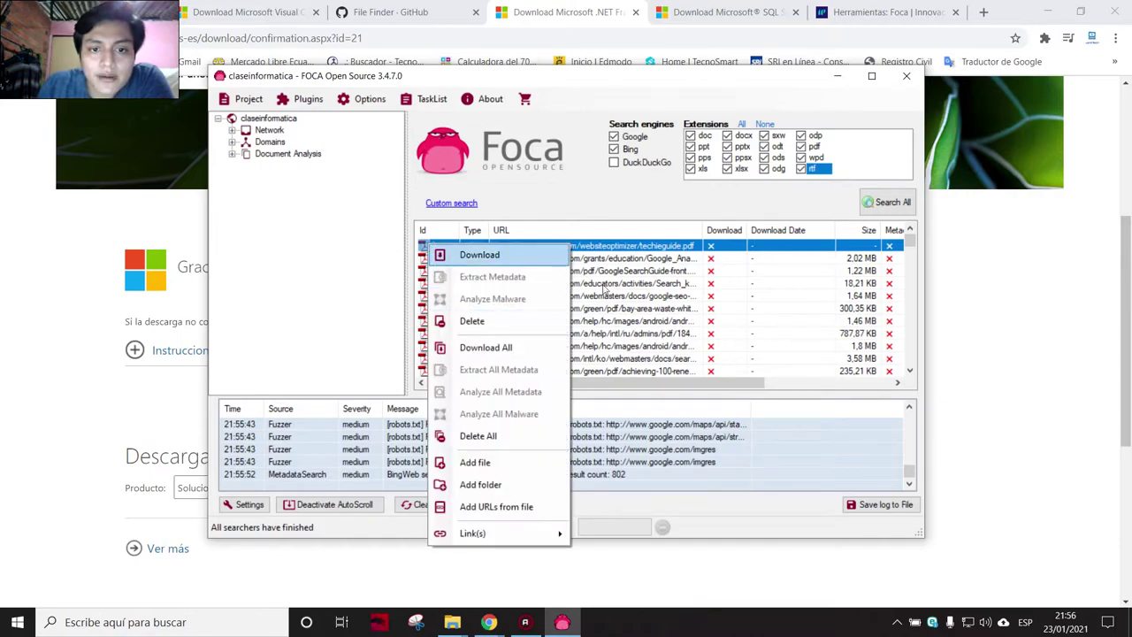
click(617, 251)
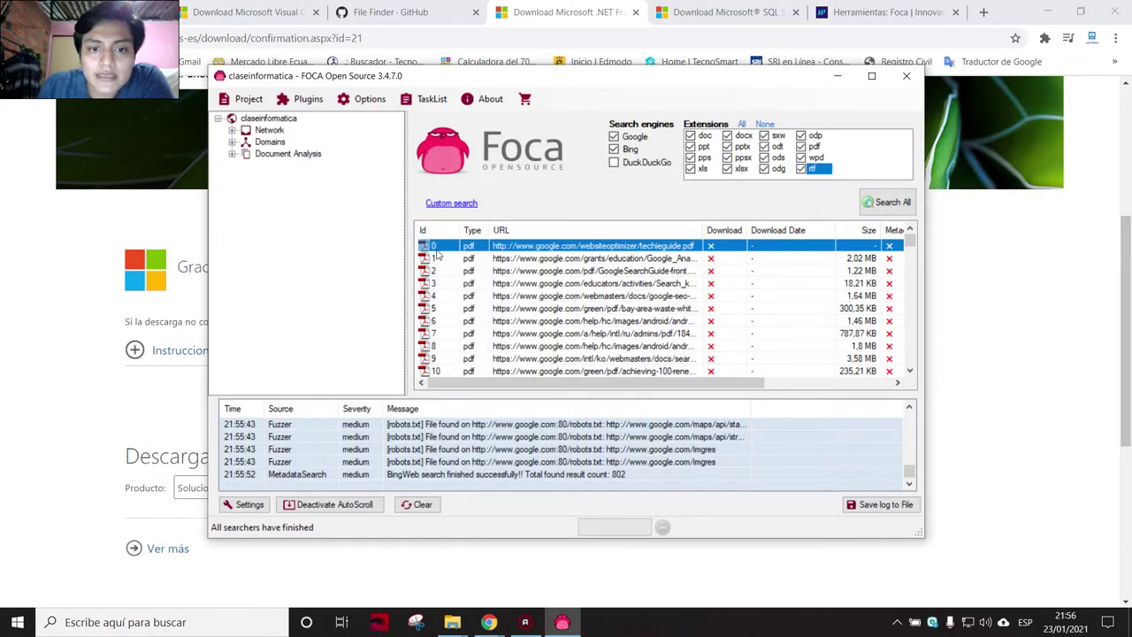
right_click(437, 253)
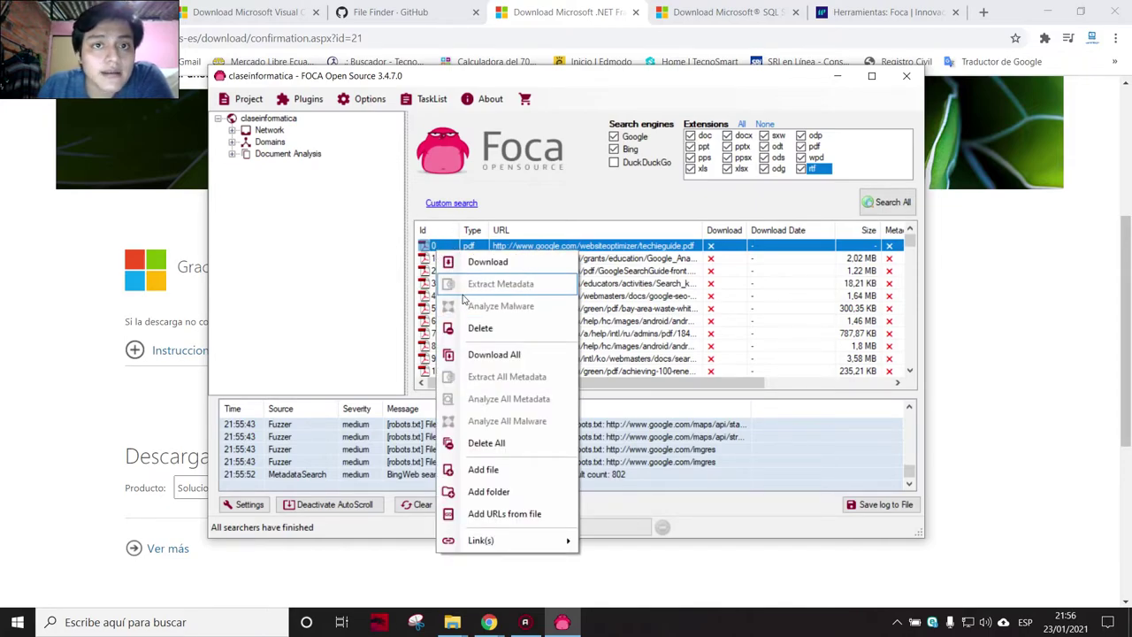
click(402, 269)
right_click(430, 251)
click(495, 261)
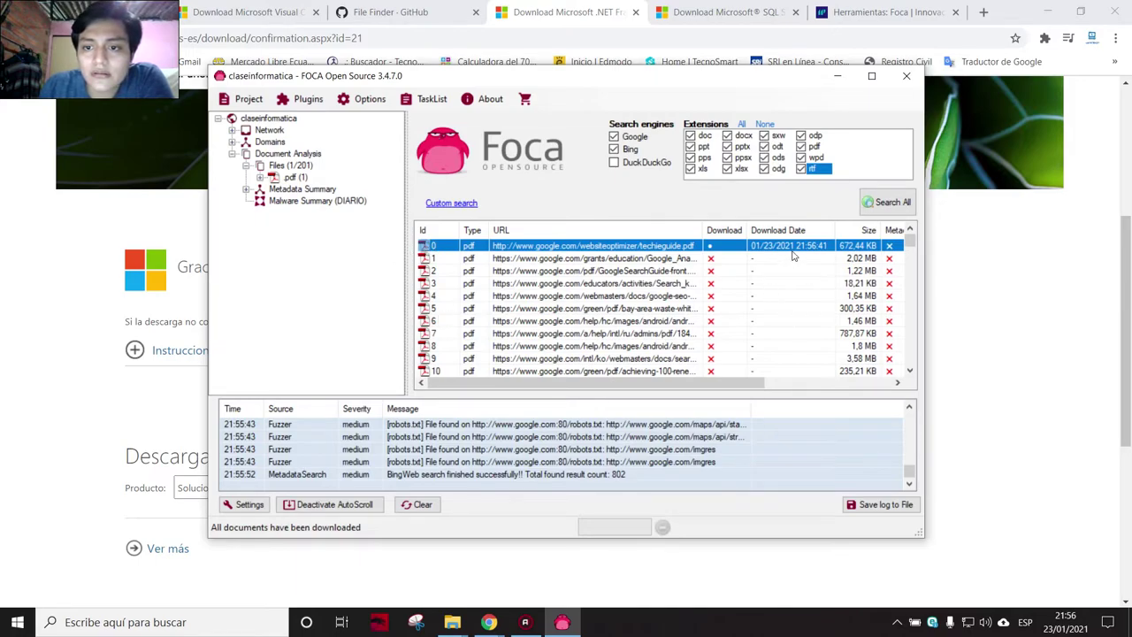
Step: Examine the file information of the downloaded techieguide.pdf under Document Analysis, and view the claseinformatica project details
click(290, 168)
click(285, 179)
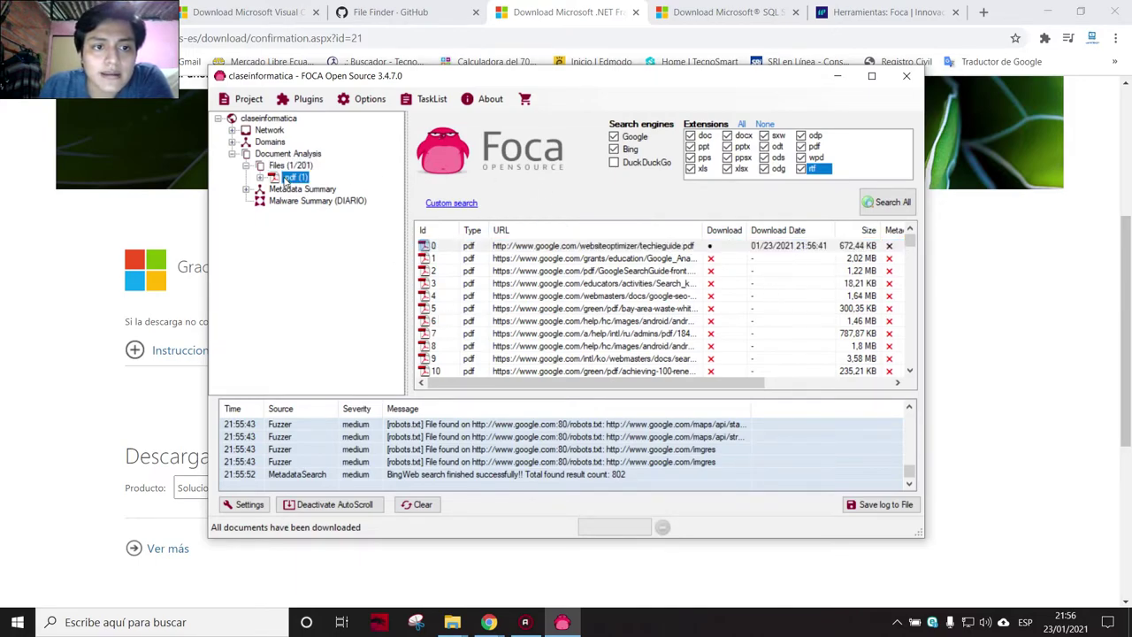
click(259, 177)
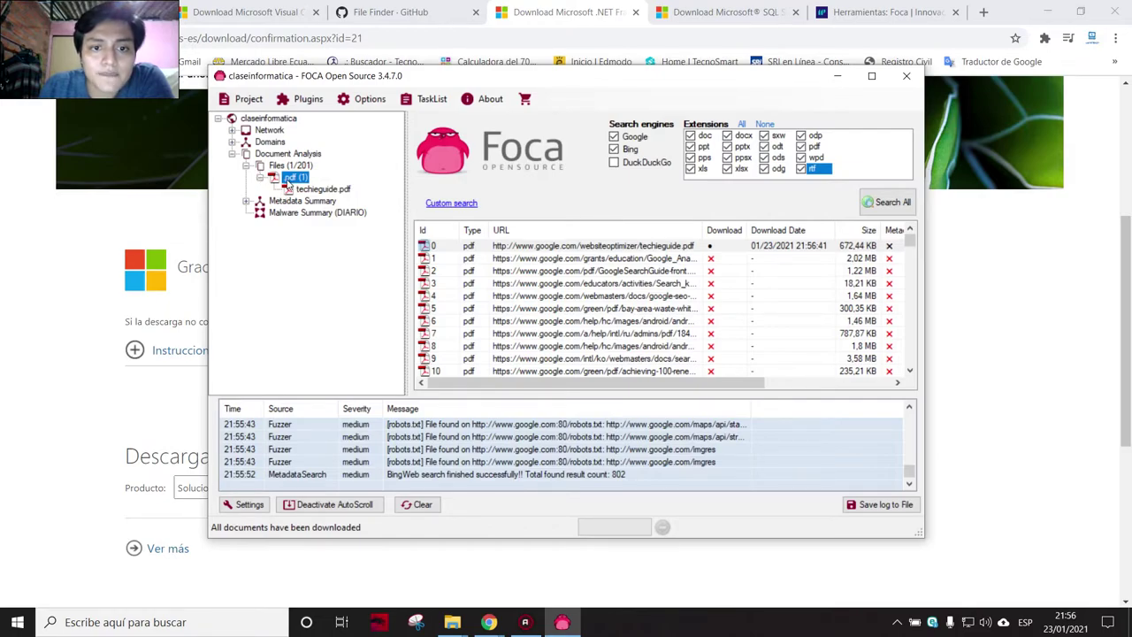
click(288, 190)
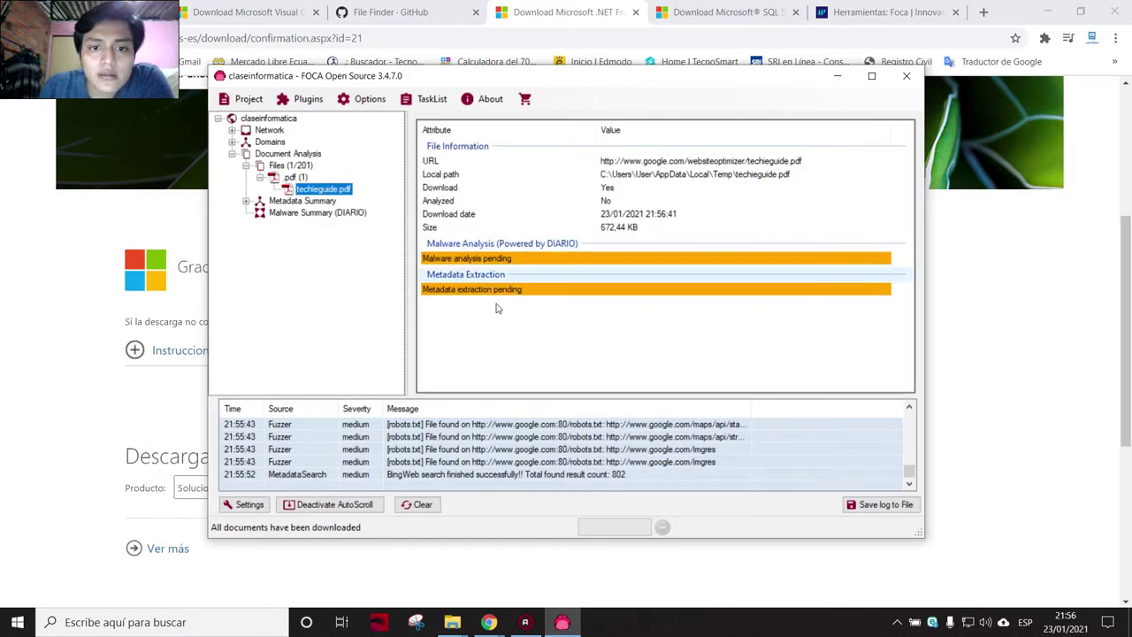
click(521, 228)
click(304, 189)
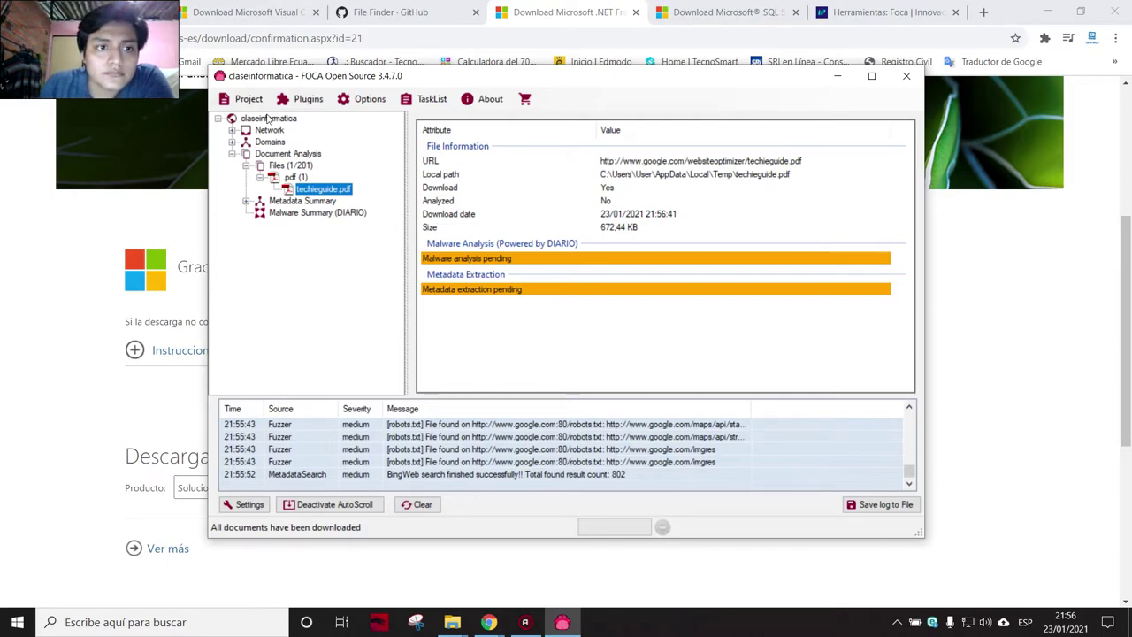
click(266, 122)
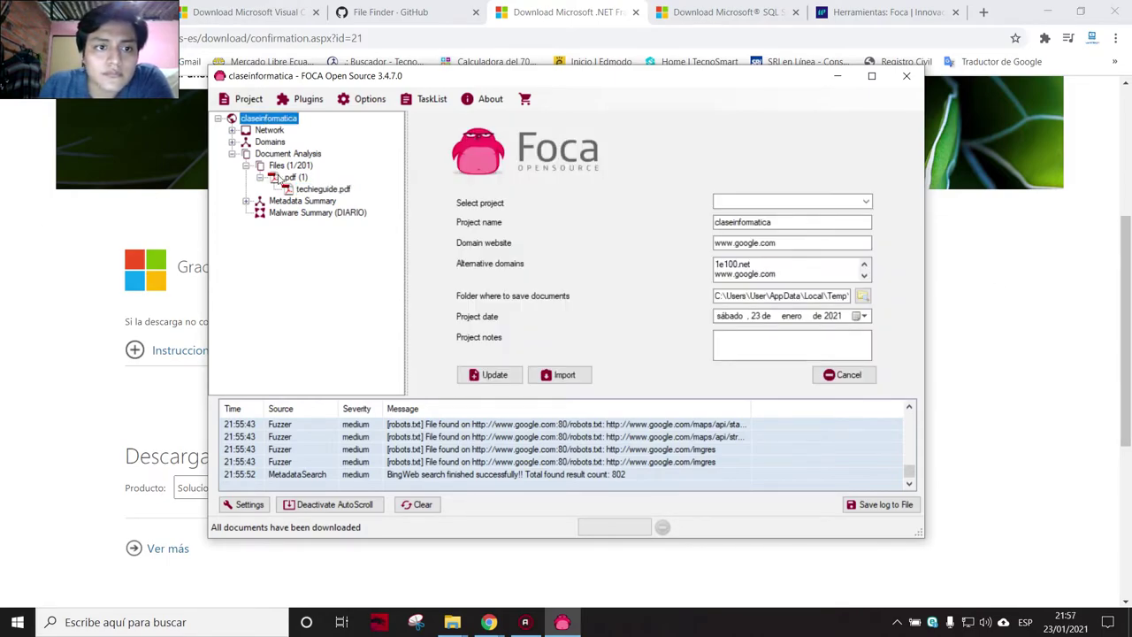
Step: Extract the metadata of techieguide.pdf, Id 0 in the document list
click(290, 165)
click(552, 246)
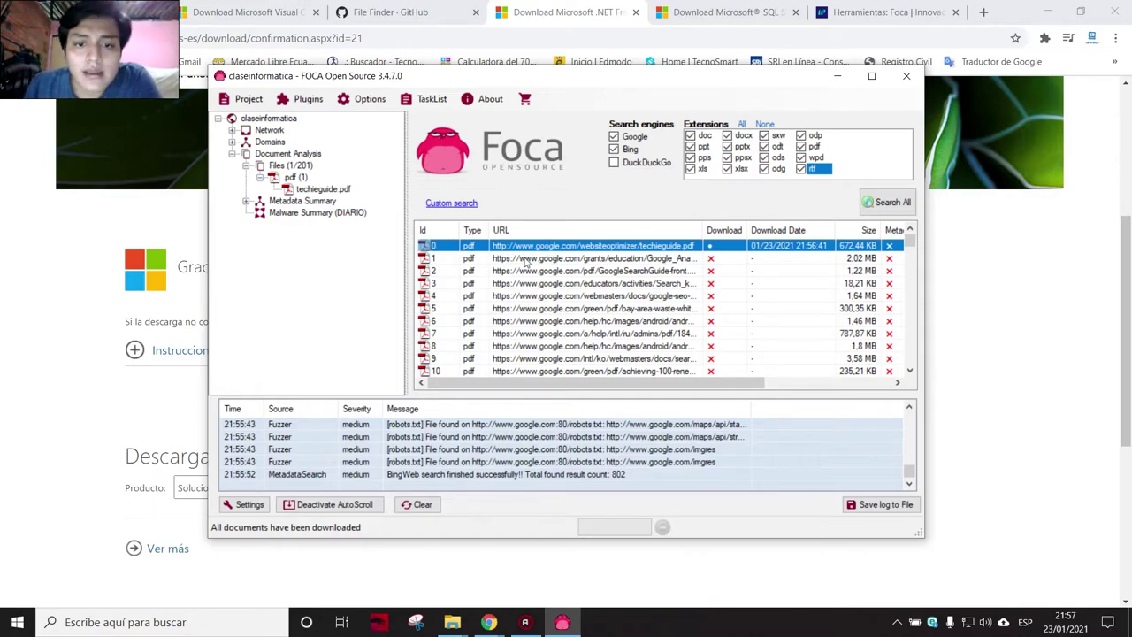
right_click(450, 252)
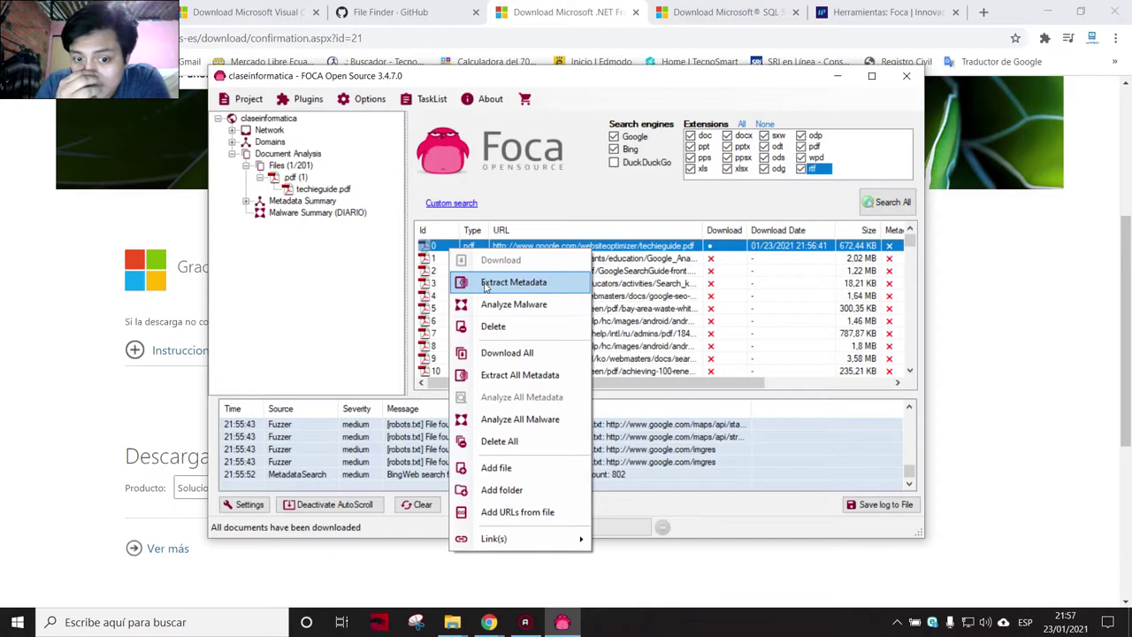
click(484, 283)
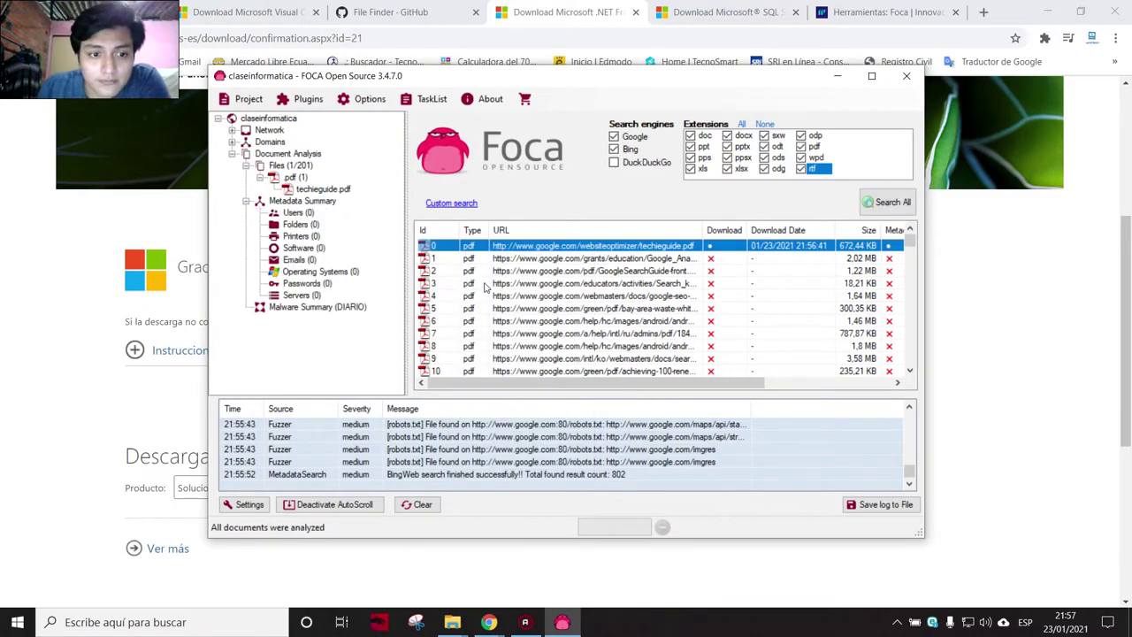
Step: Check the Metadata Summary for users, folders, software, operating systems and servers, and review the file information of techieguide.pdf
click(292, 213)
click(295, 202)
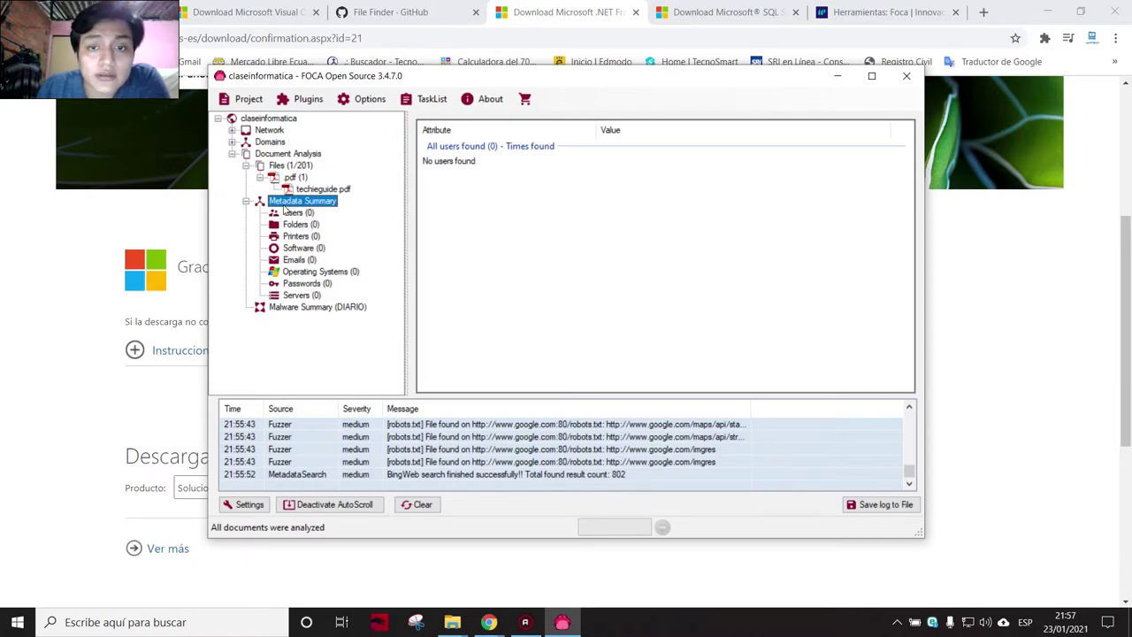
click(292, 190)
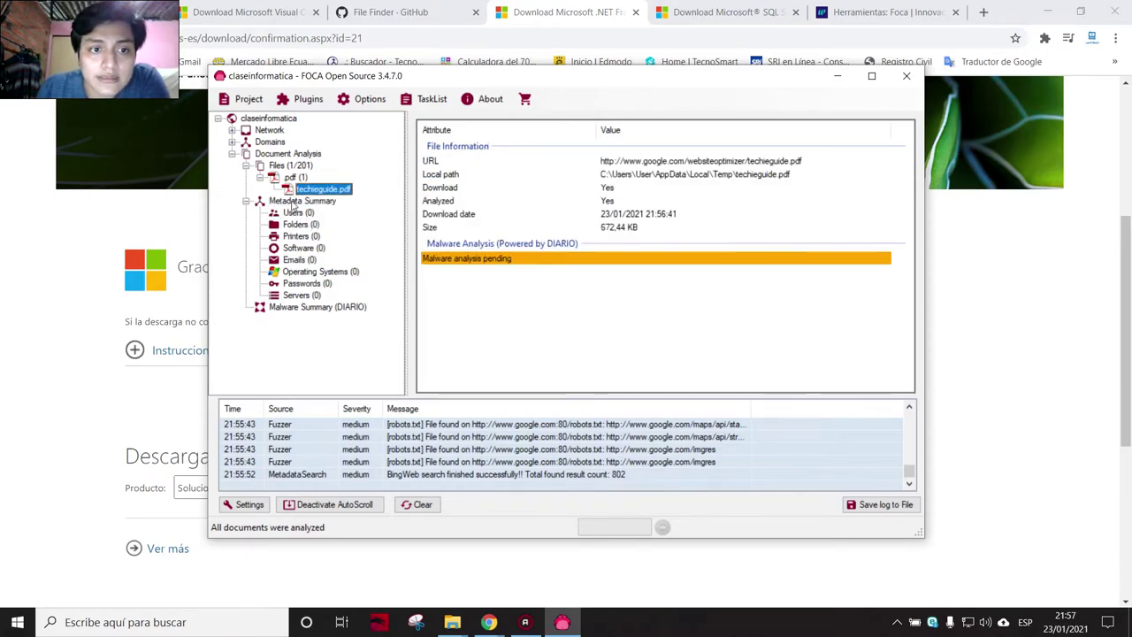
click(292, 203)
click(291, 214)
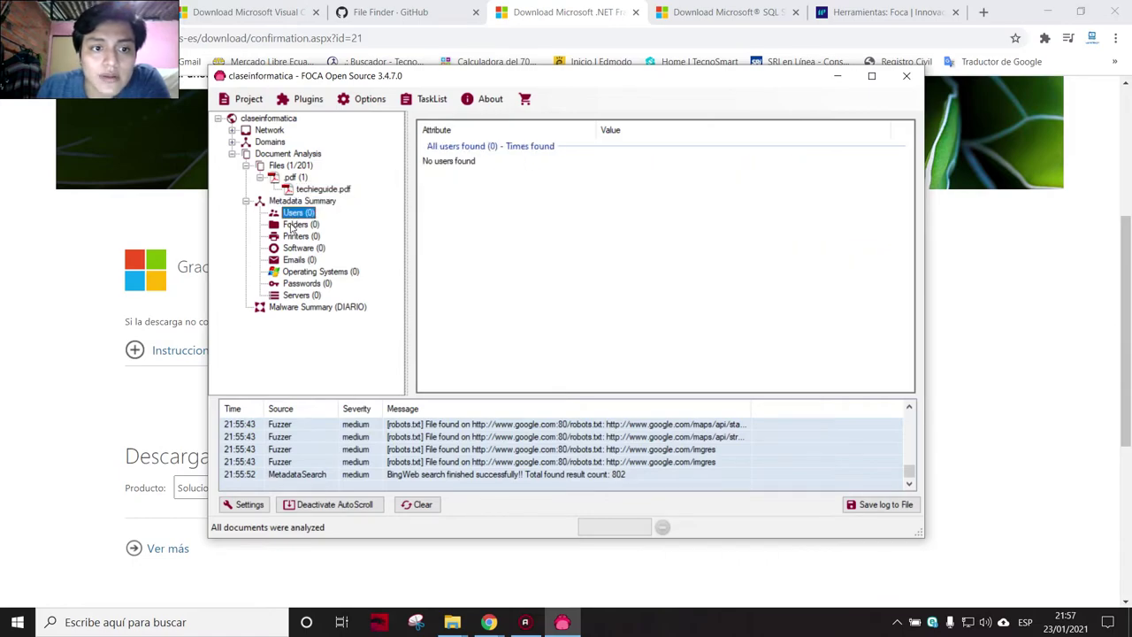
click(293, 226)
click(293, 248)
click(295, 271)
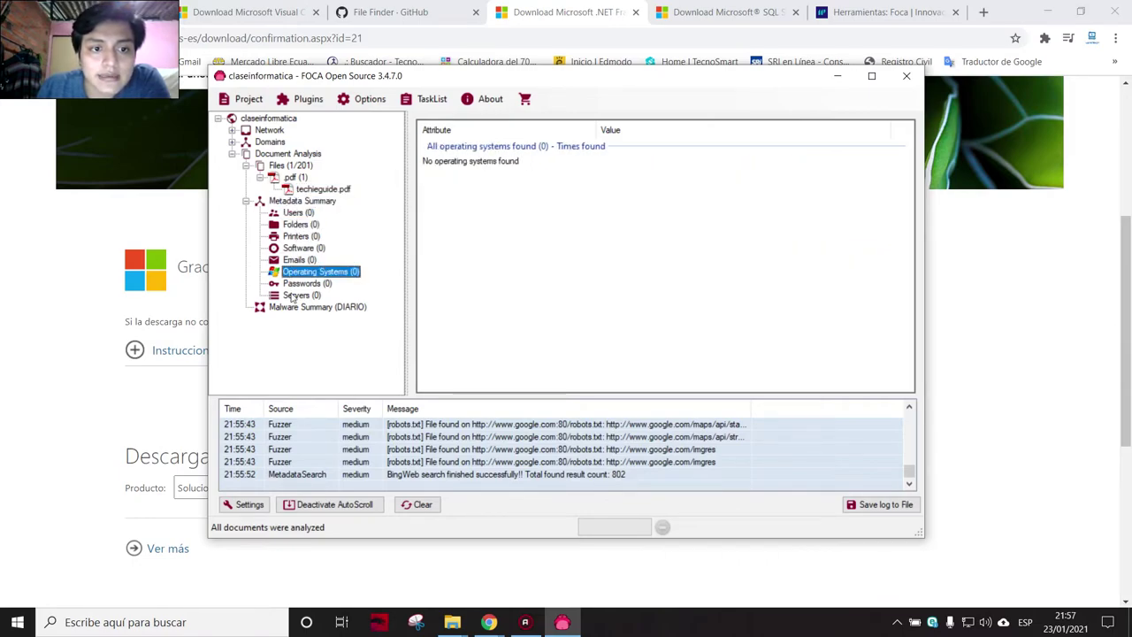
click(298, 213)
click(301, 294)
Step: Download google-apps.pdf, Id 37 in the list of found documents
click(287, 166)
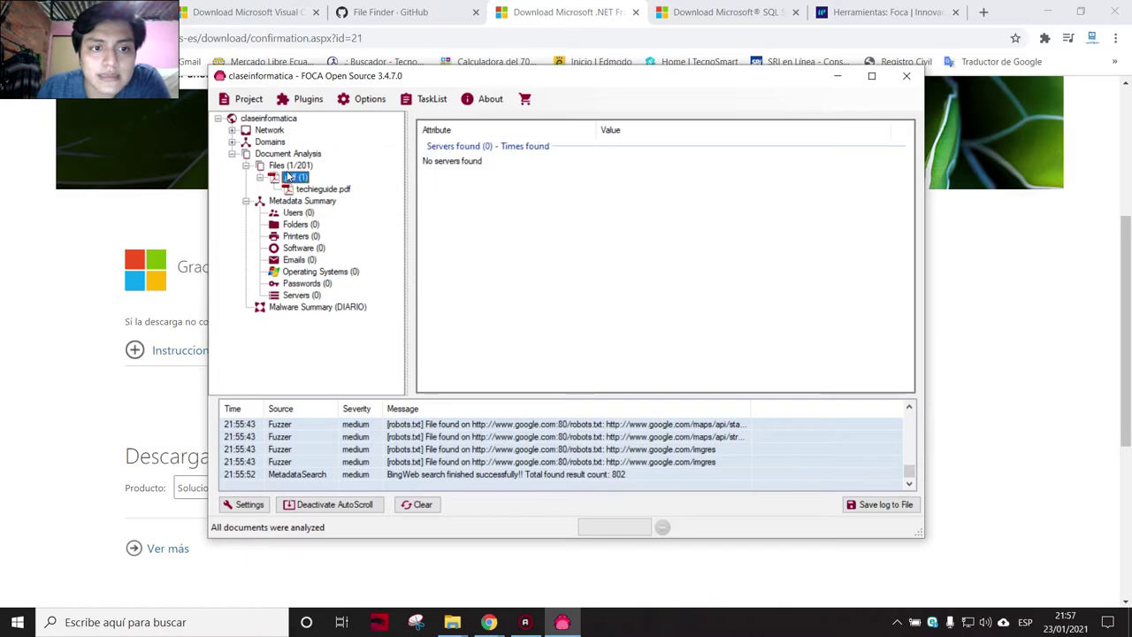
scroll(460, 295, down, 11)
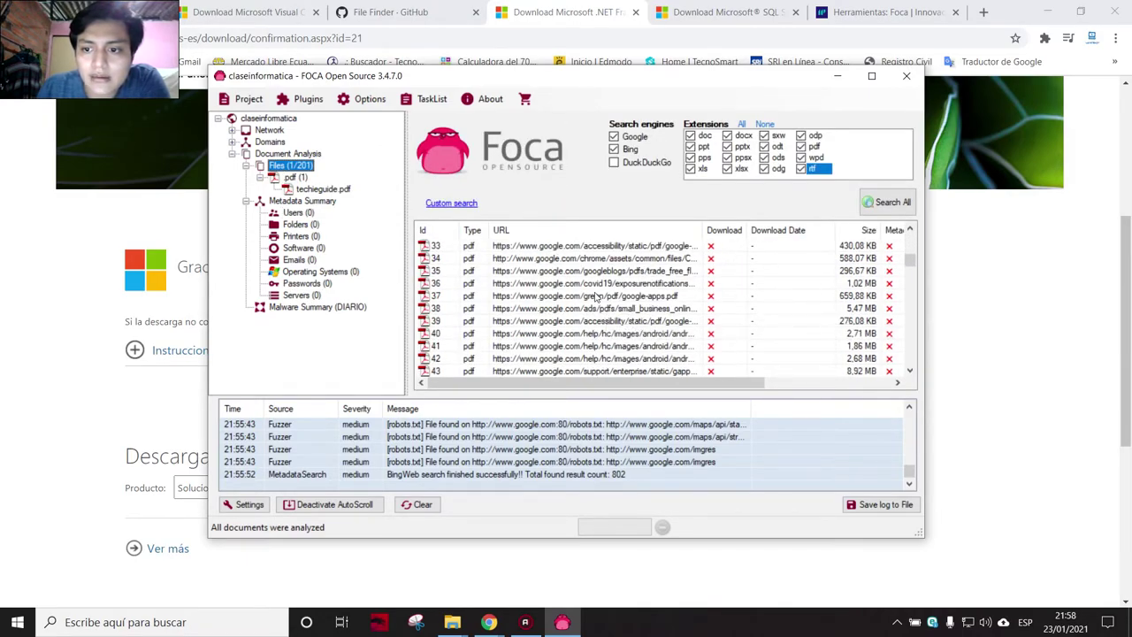
right_click(440, 296)
click(454, 306)
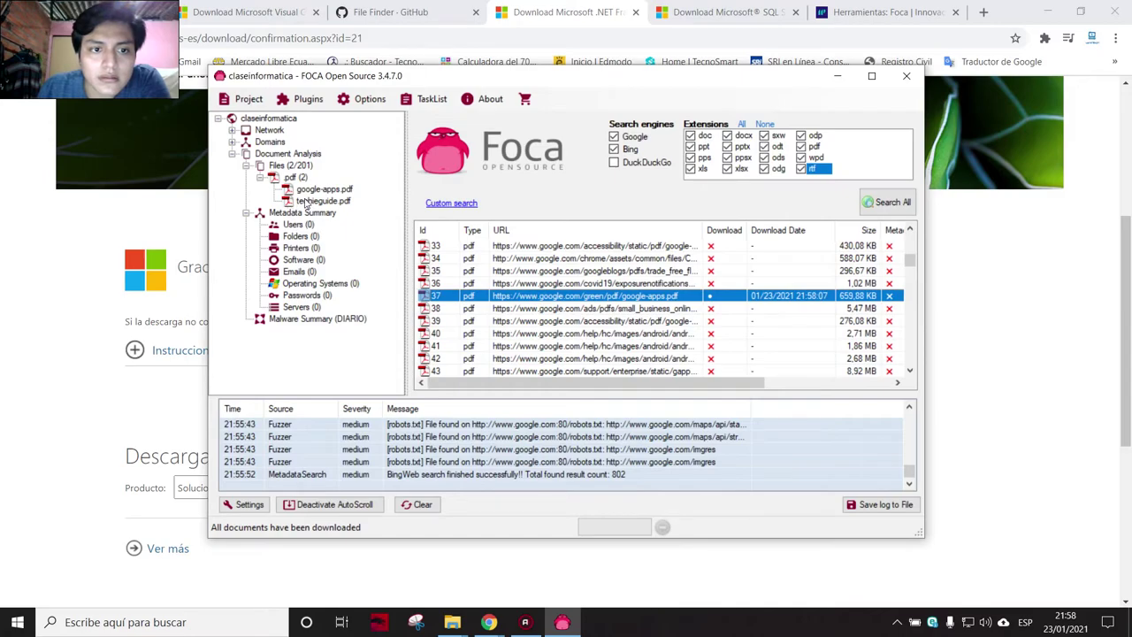
Step: Look at the details of techieguide.pdf and extract the metadata of google-apps.pdf, Id 37 in the document list
click(307, 203)
right_click(306, 203)
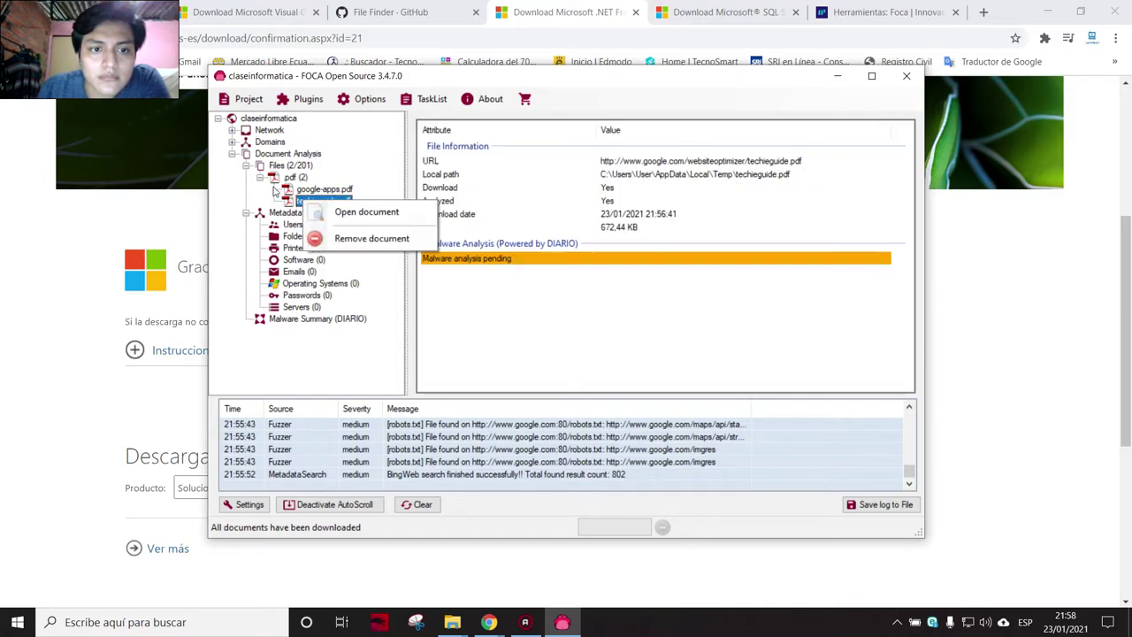
click(289, 167)
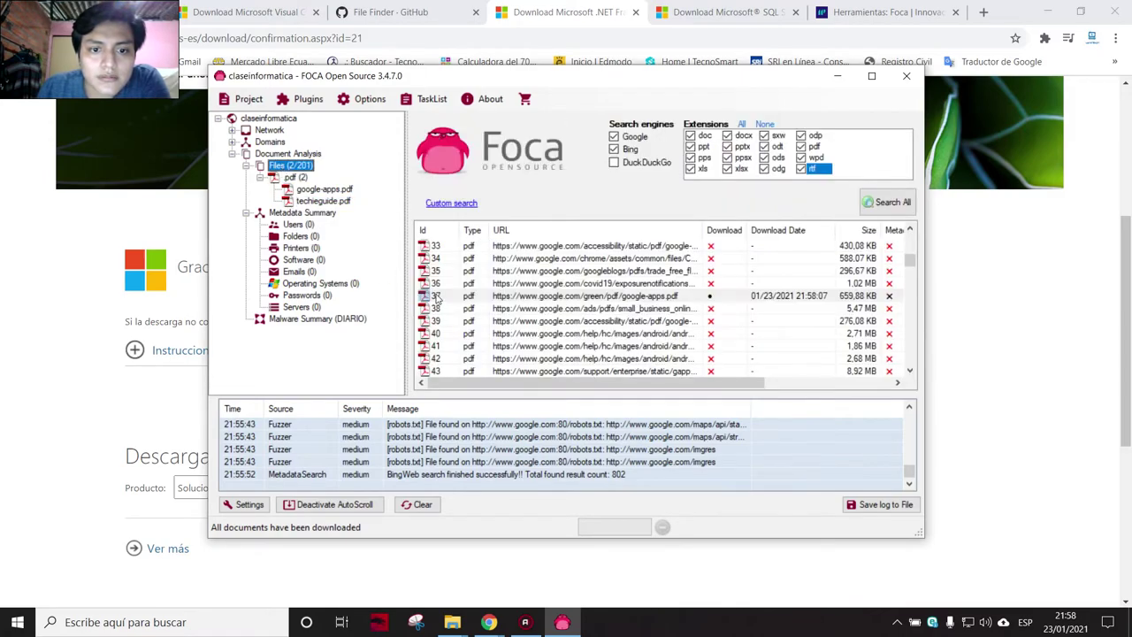
right_click(436, 297)
click(462, 324)
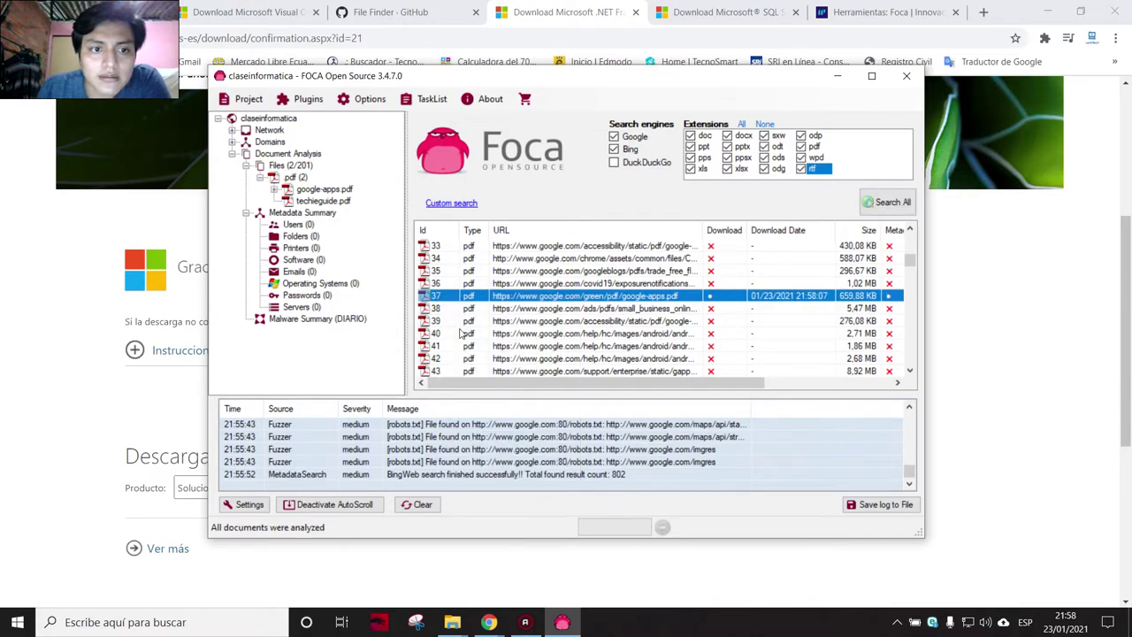
Step: Review the software entries in the Metadata Summary and look at techieguide.pdf again
click(305, 262)
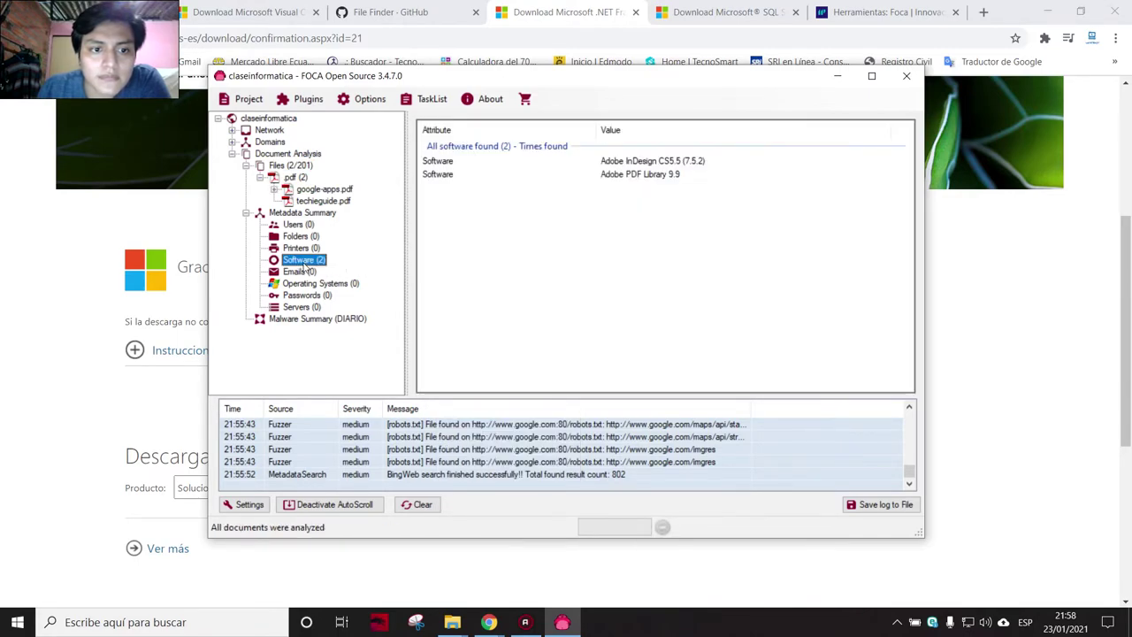
click(620, 164)
click(478, 176)
click(696, 162)
click(623, 176)
click(301, 214)
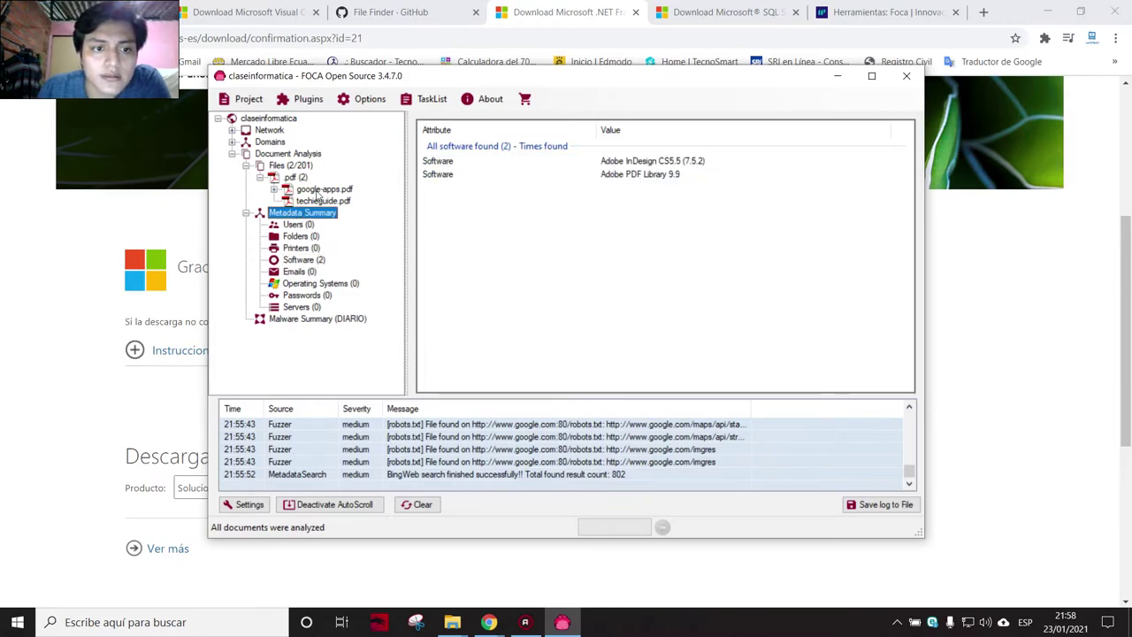
click(320, 201)
Step: Download the last found document, the xls file with Id 200
click(283, 168)
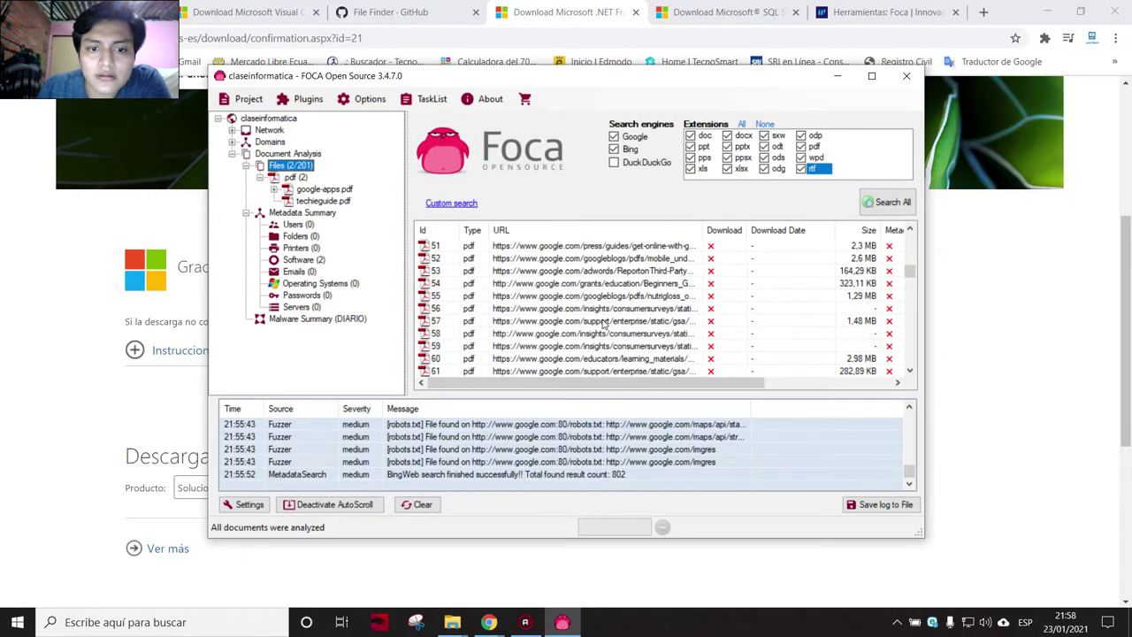
drag(911, 267, 911, 361)
click(447, 276)
click(446, 360)
right_click(446, 361)
click(489, 319)
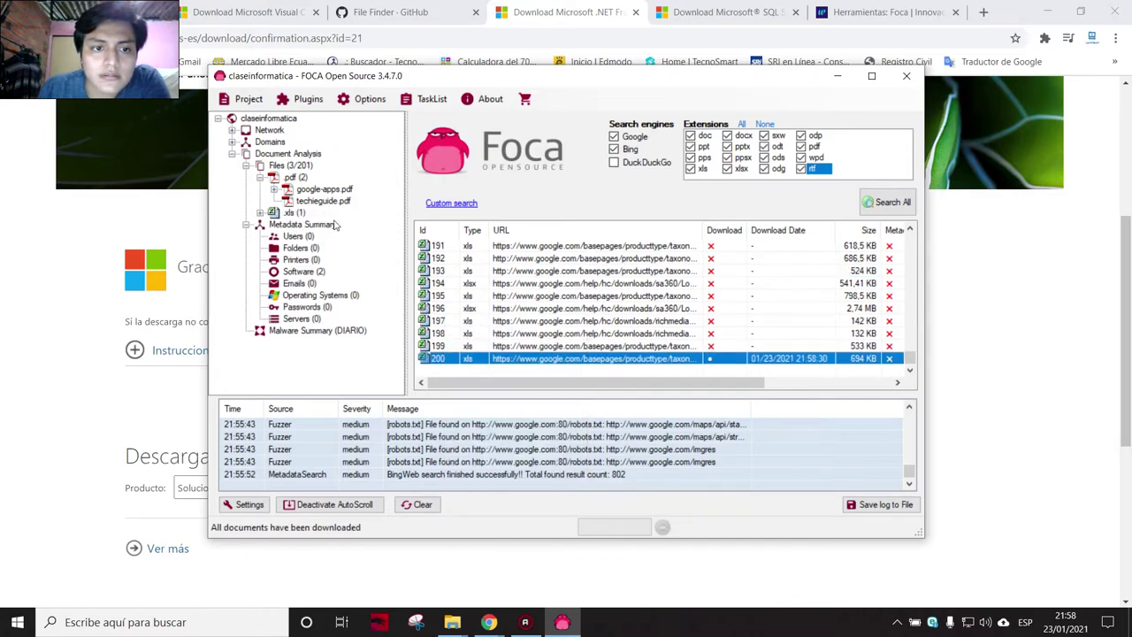
Step: Expand the downloaded xls group and extract the metadata of the xls document with Id 200
double_click(270, 214)
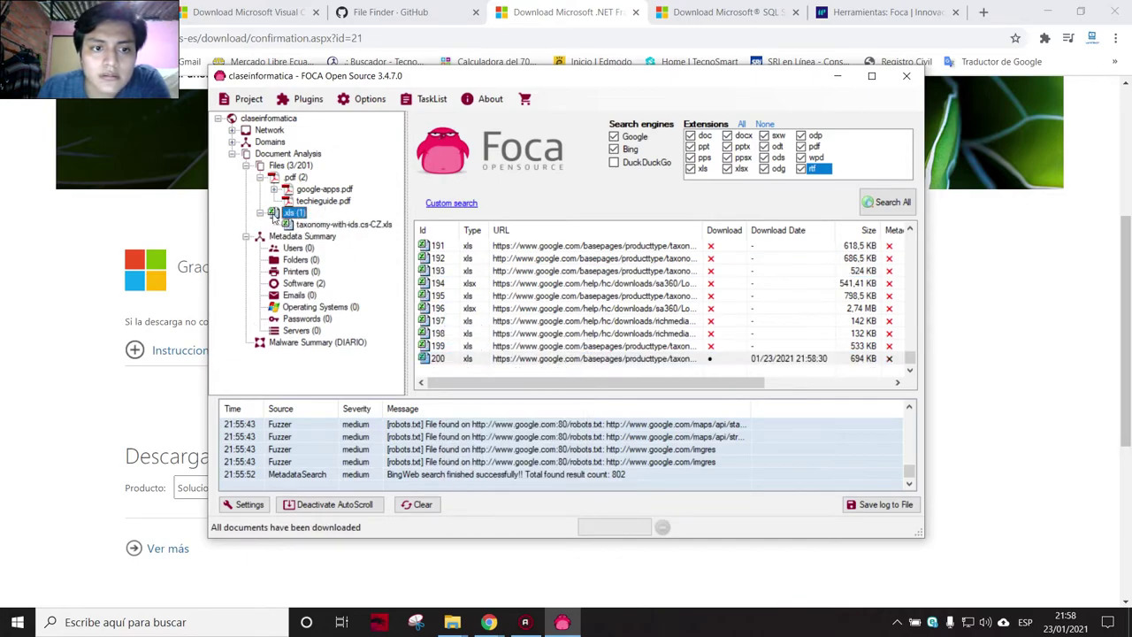
right_click(460, 358)
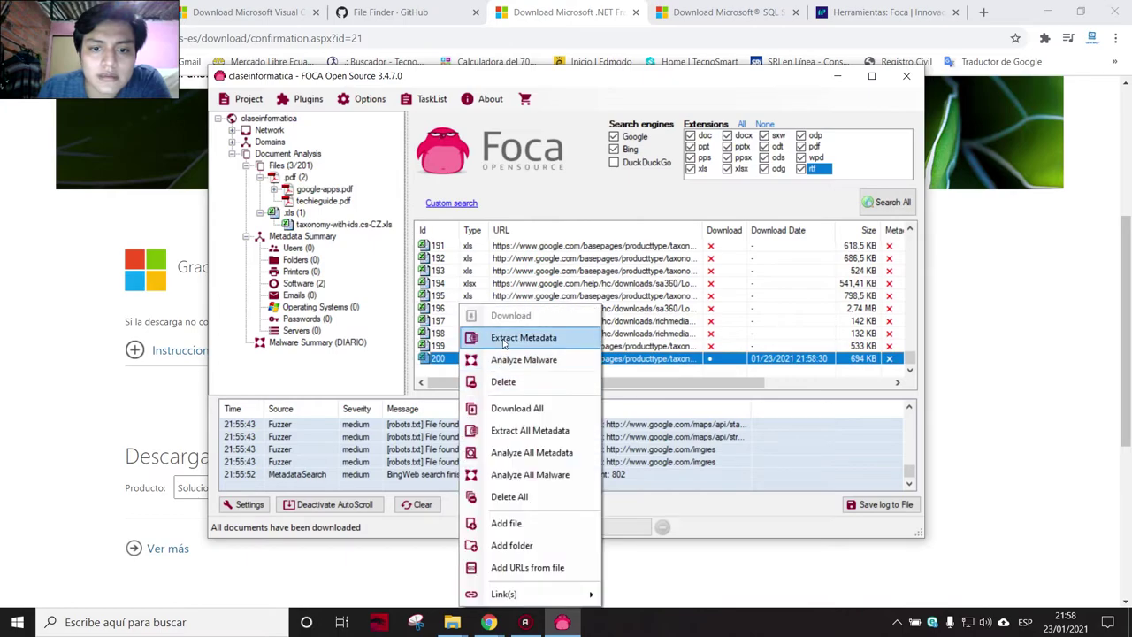
click(503, 338)
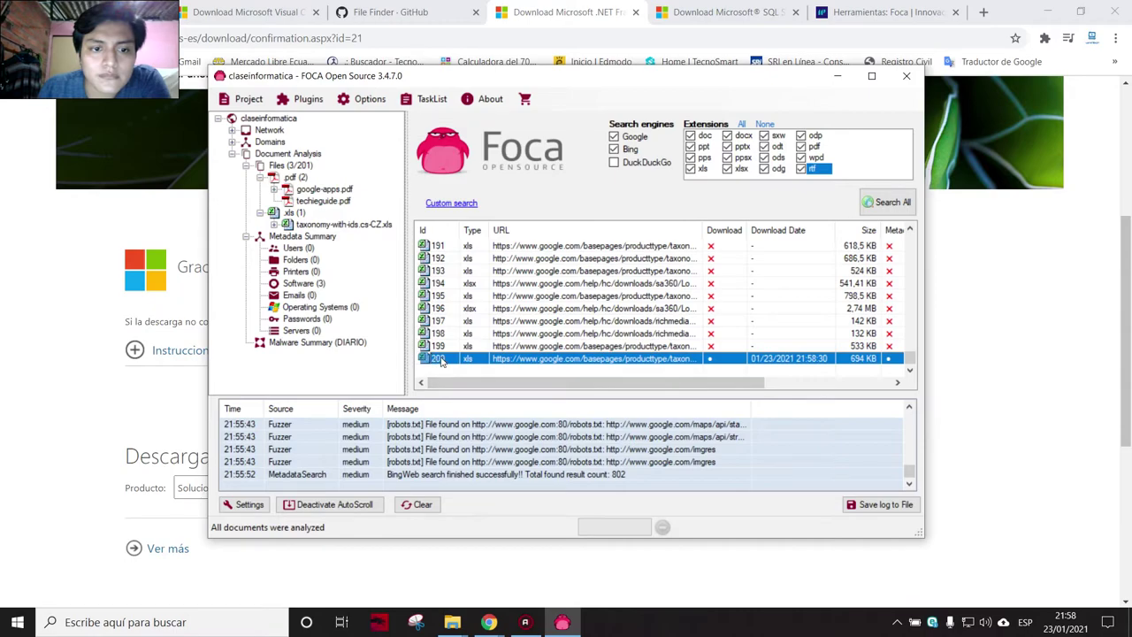
Step: Check the available actions for document Id 200 and examine the file information and metadata of taxonomy-with-ids.cs-CZ.xls
right_click(442, 361)
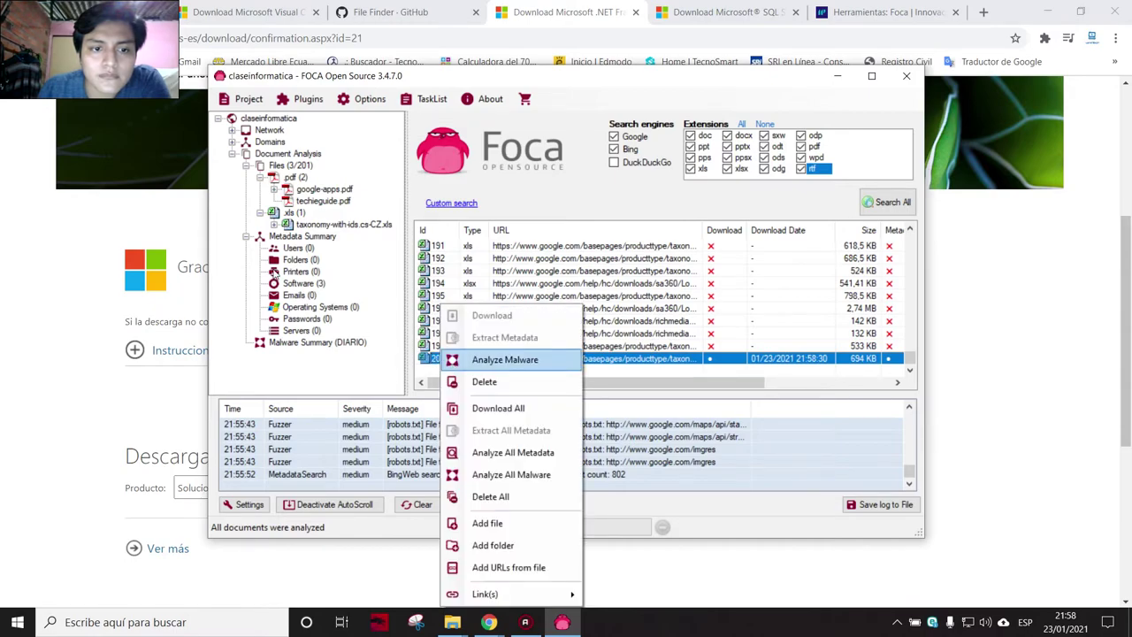
right_click(634, 358)
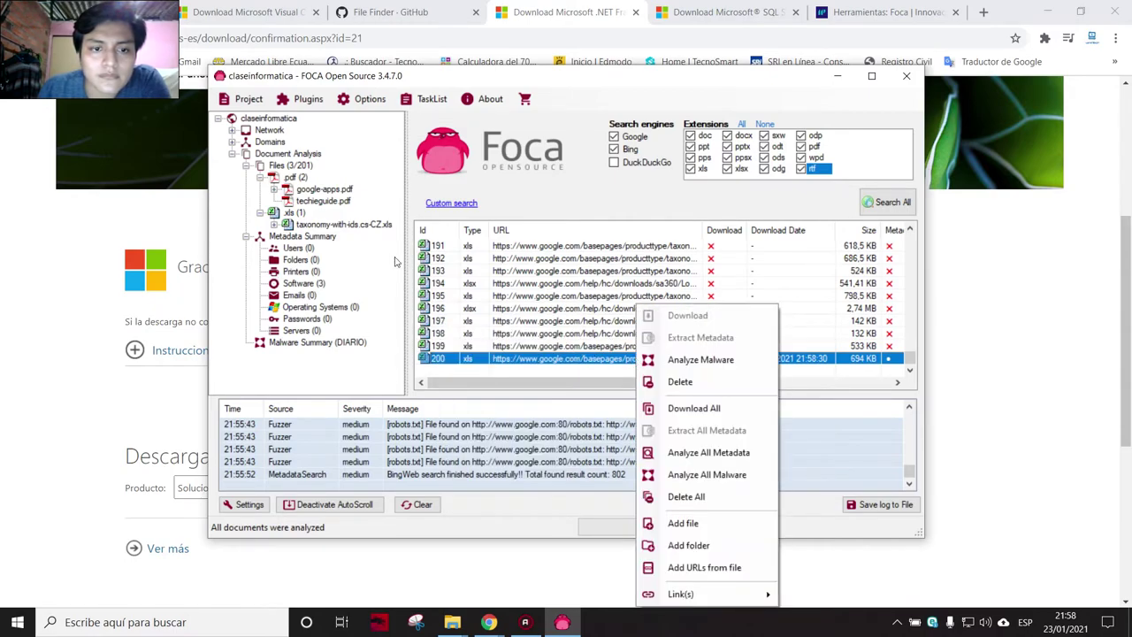
click(320, 226)
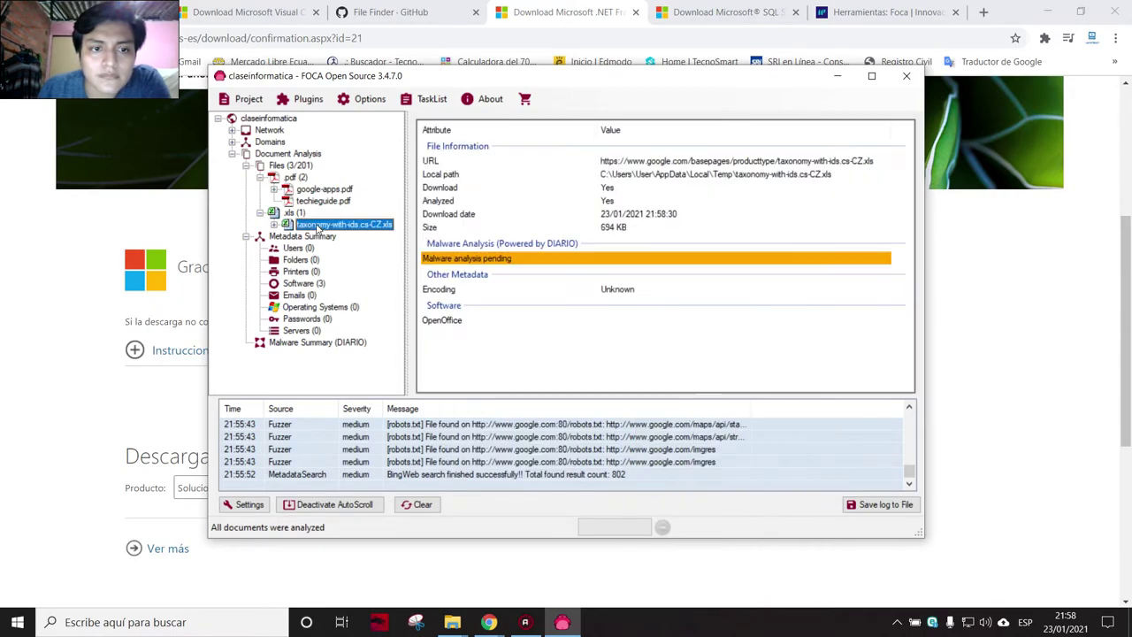
Step: Inspect the file information of taxonomy-with-ids.cs-CZ.xls and open the document's URL
click(485, 291)
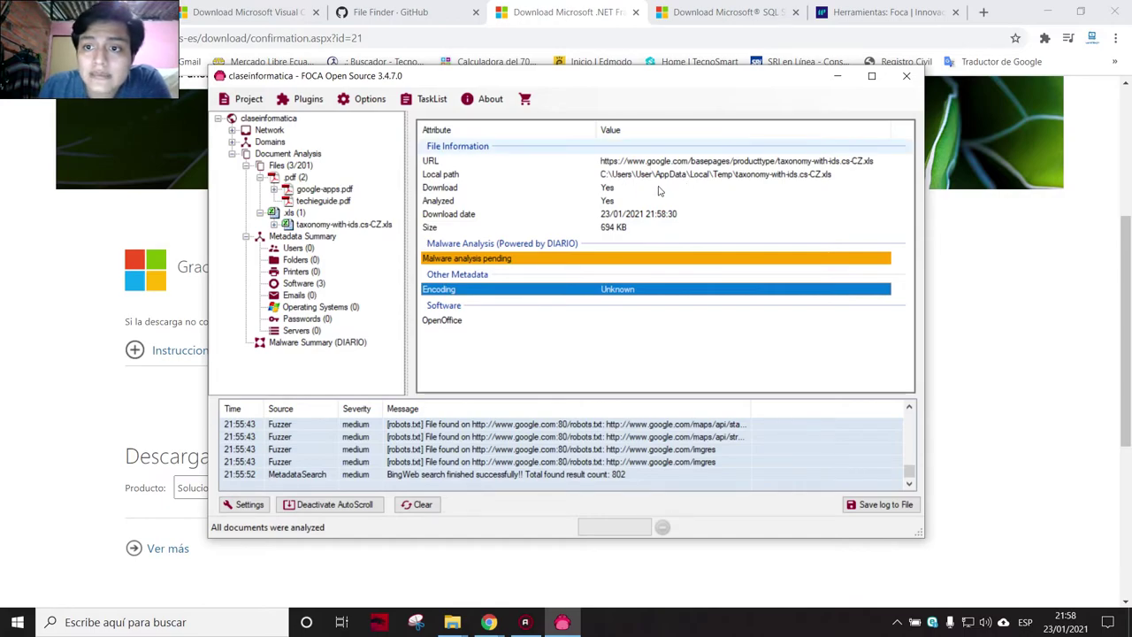
click(636, 173)
click(697, 162)
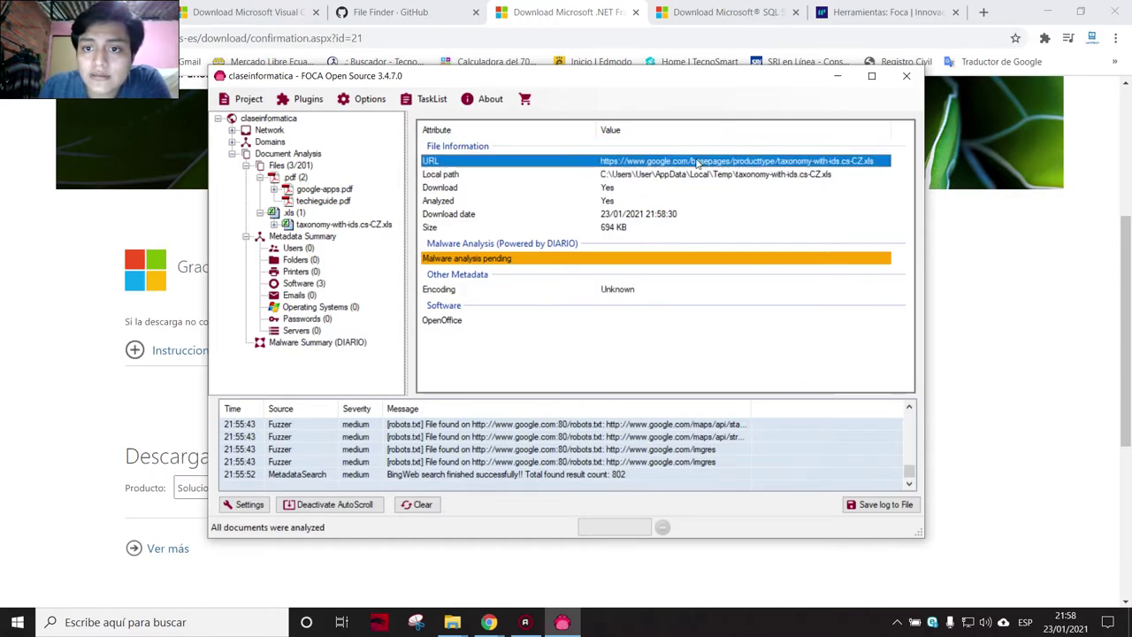
right_click(698, 162)
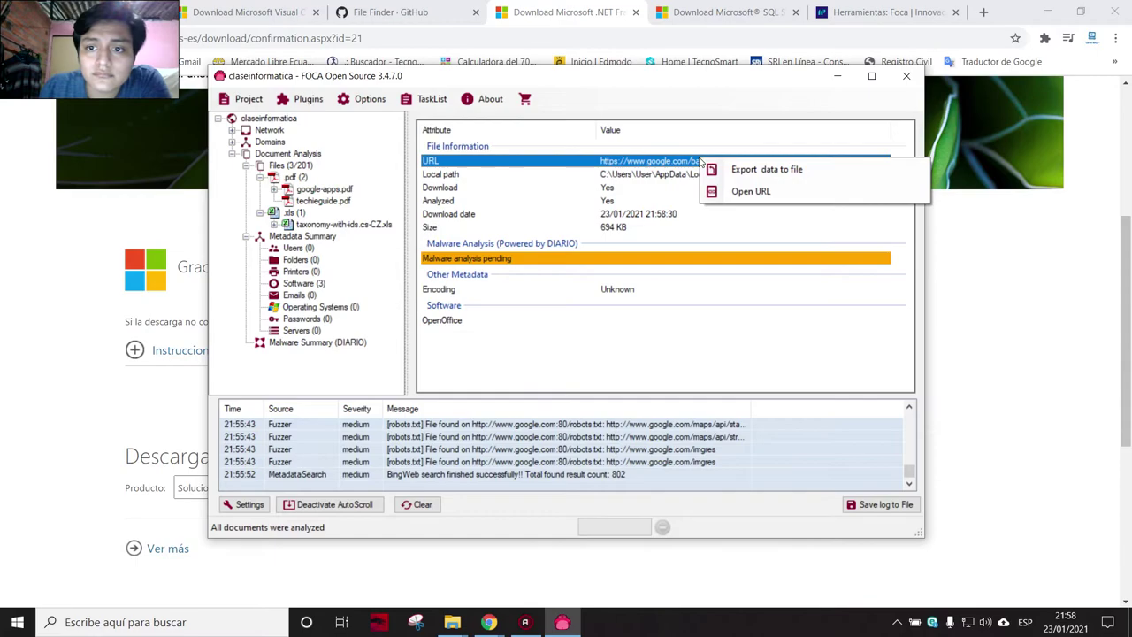
click(730, 189)
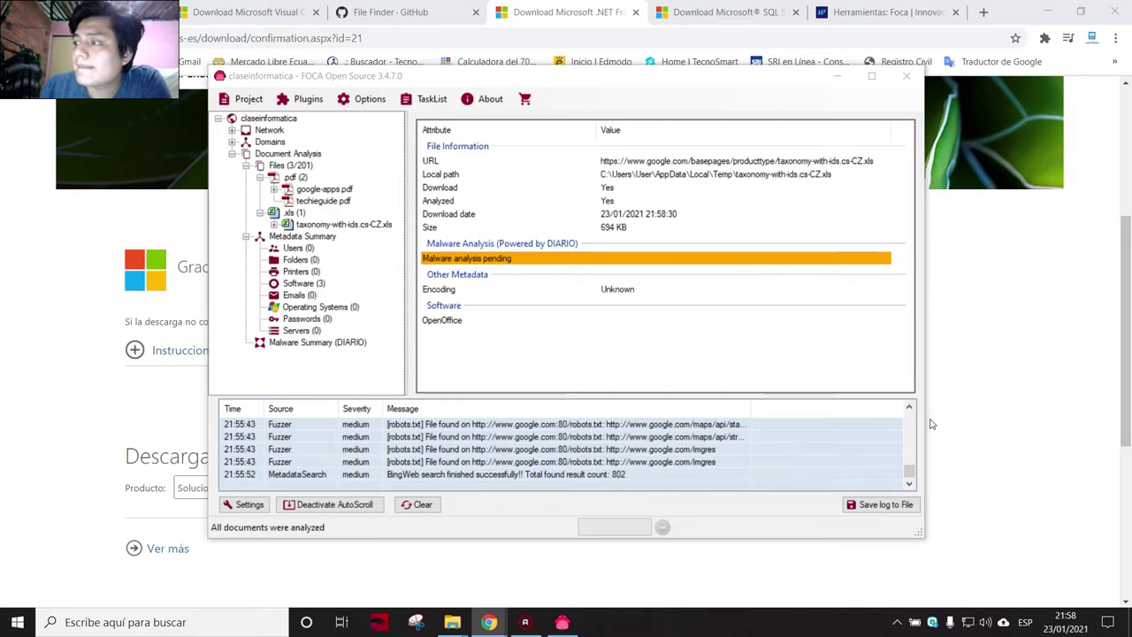
right_click(663, 164)
click(681, 200)
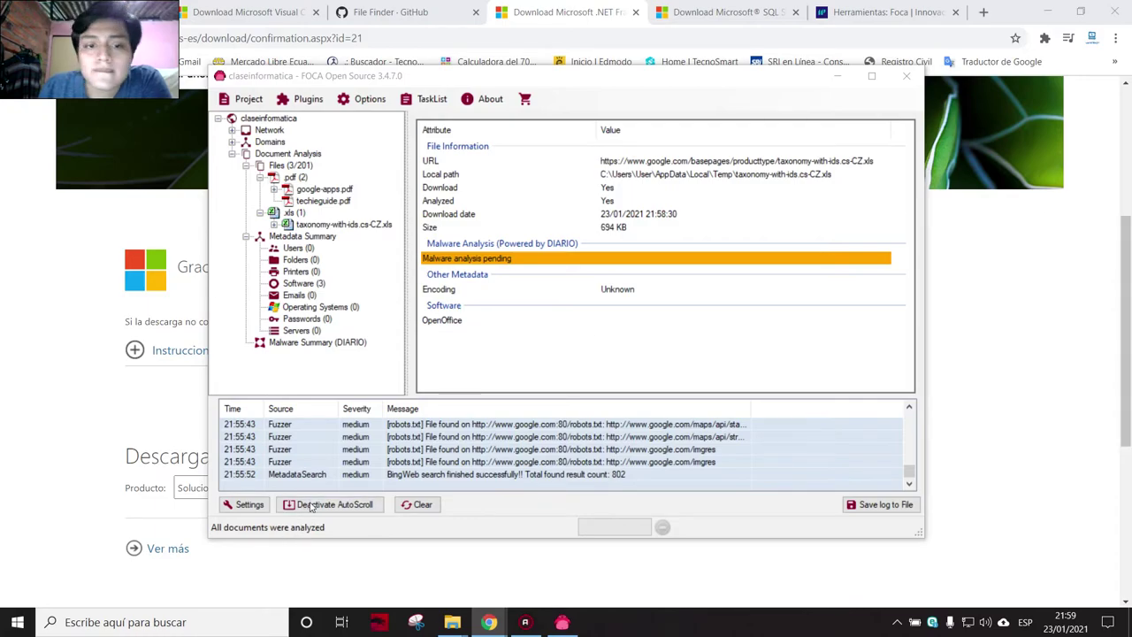
click(624, 186)
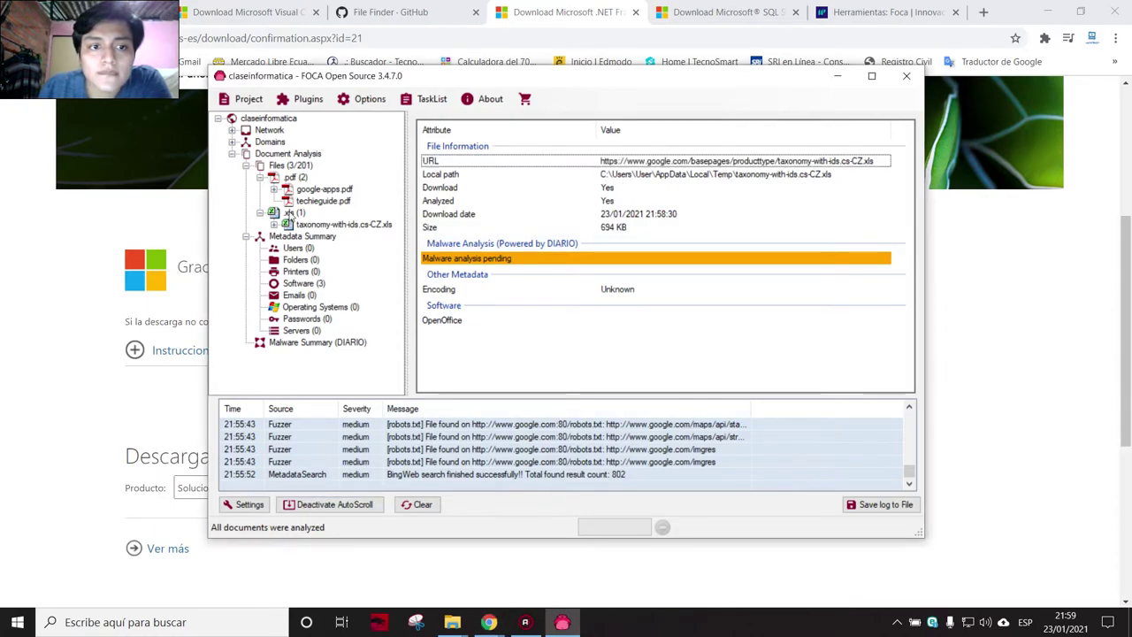
Step: Look through the document analysis and domain entries and return to the start of the found documents list
click(283, 163)
click(282, 155)
click(282, 163)
click(279, 156)
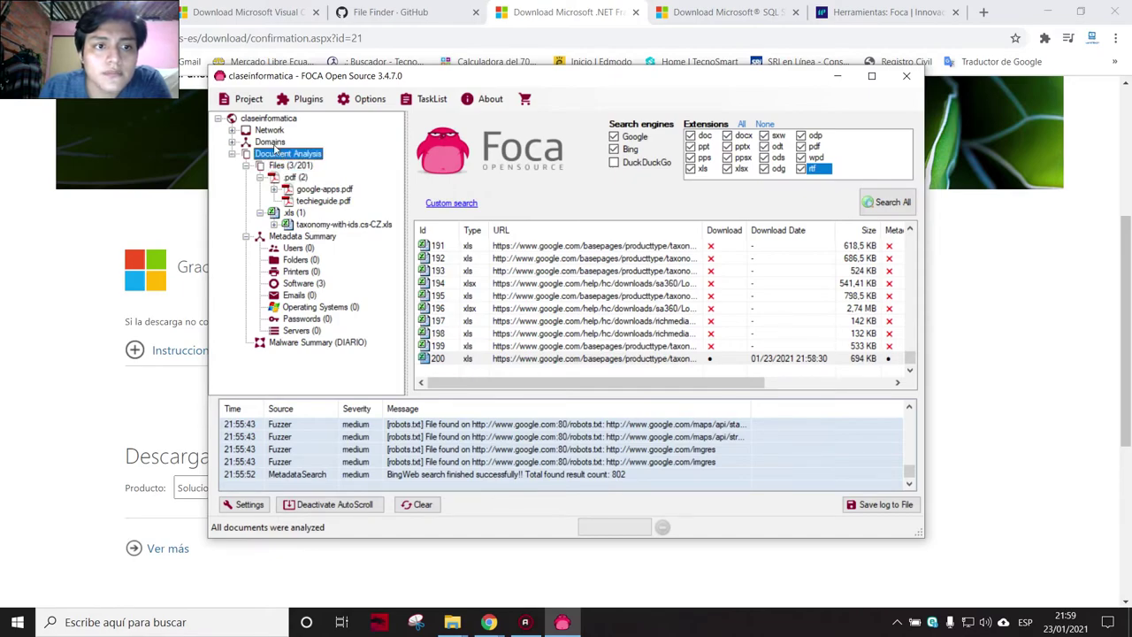
click(274, 143)
click(269, 164)
click(267, 155)
scroll(477, 328, up, 12)
drag(912, 343, 911, 237)
Step: Remove techieguide.pdf, google-apps.pdf and taxonomy-with-ids.cs-CZ.xls from the project's downloaded files
click(314, 204)
right_click(314, 204)
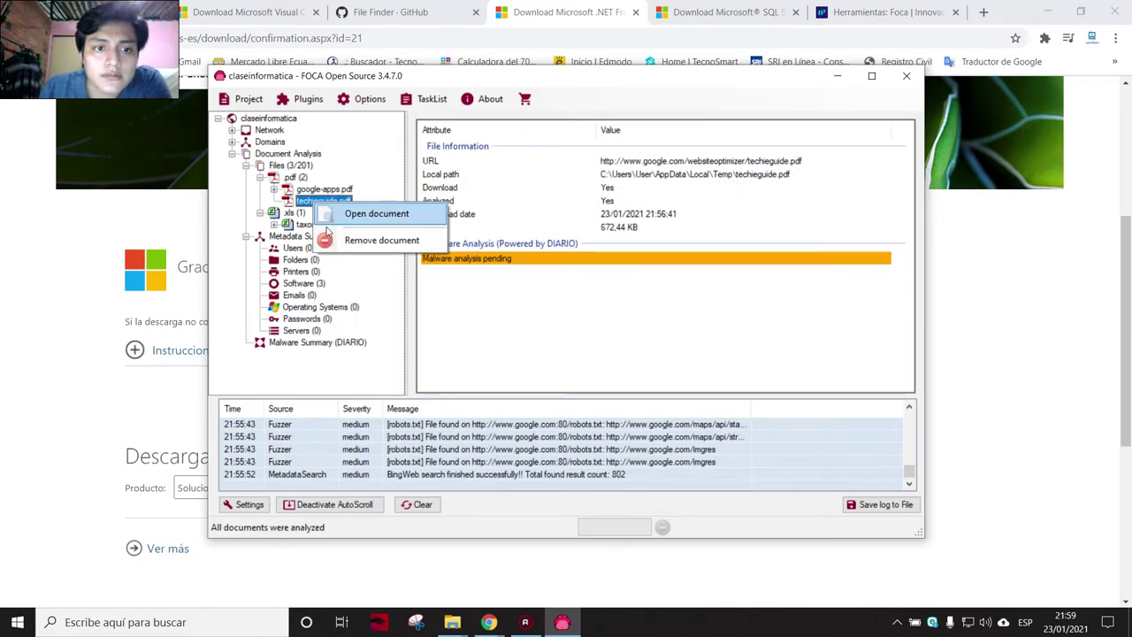
click(371, 240)
right_click(316, 190)
click(371, 227)
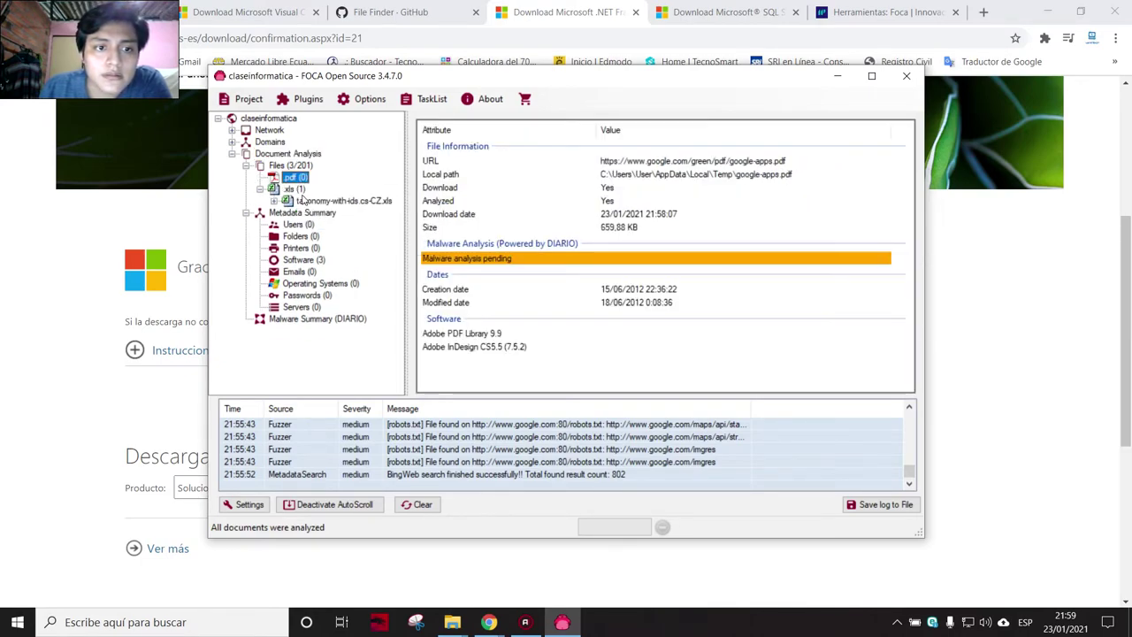
click(311, 204)
right_click(311, 205)
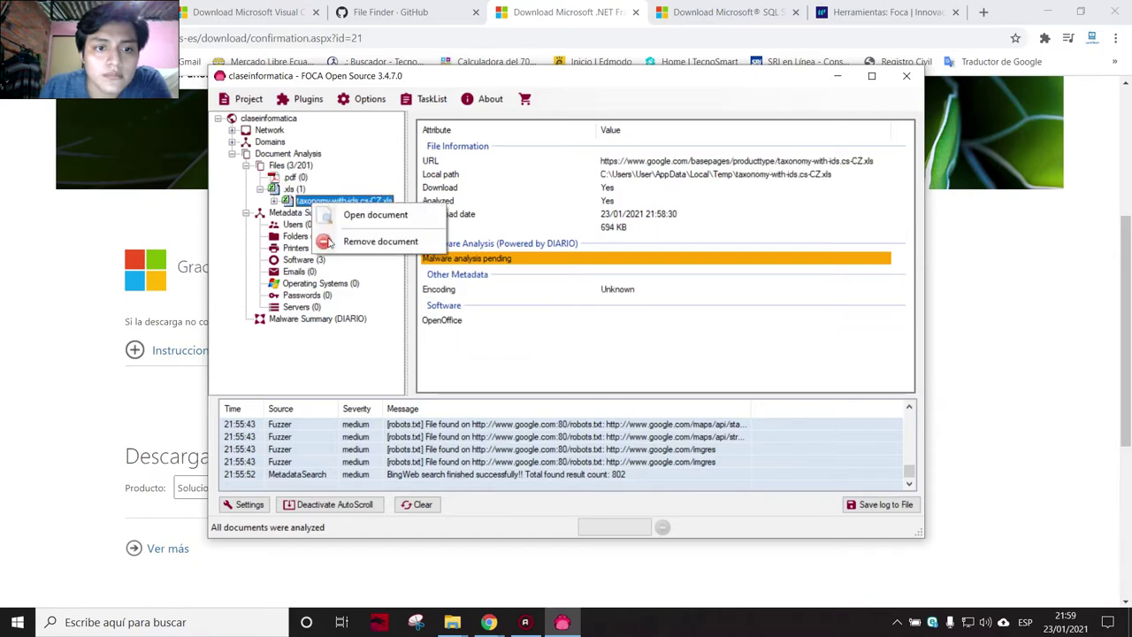
click(329, 243)
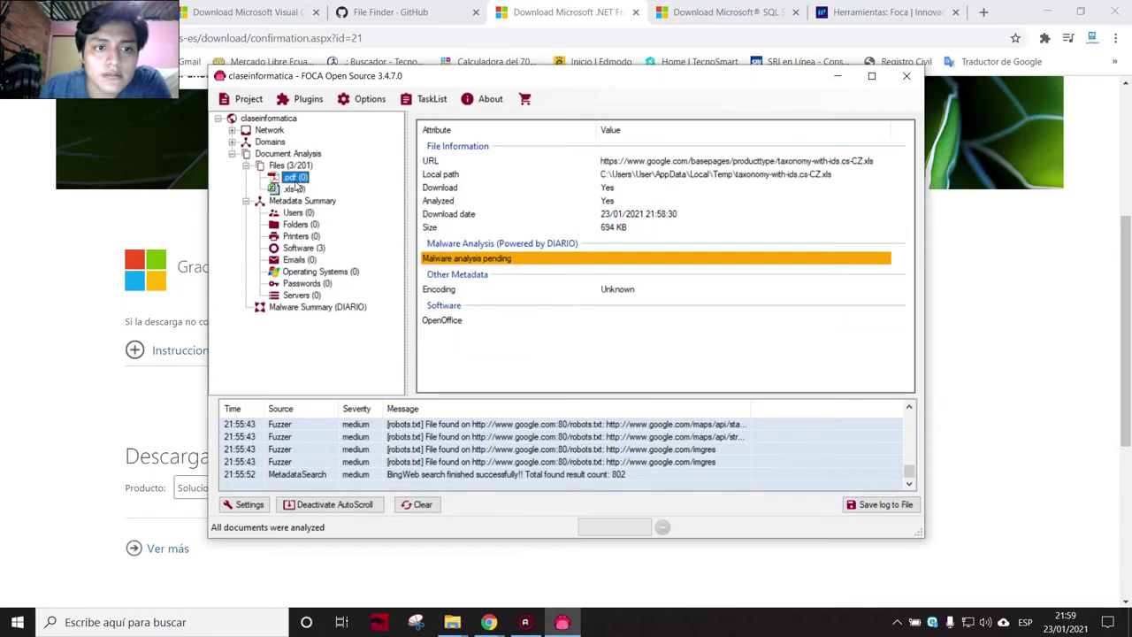
Step: Download the pdf document with Id 3 from the found documents and extract its metadata
click(292, 178)
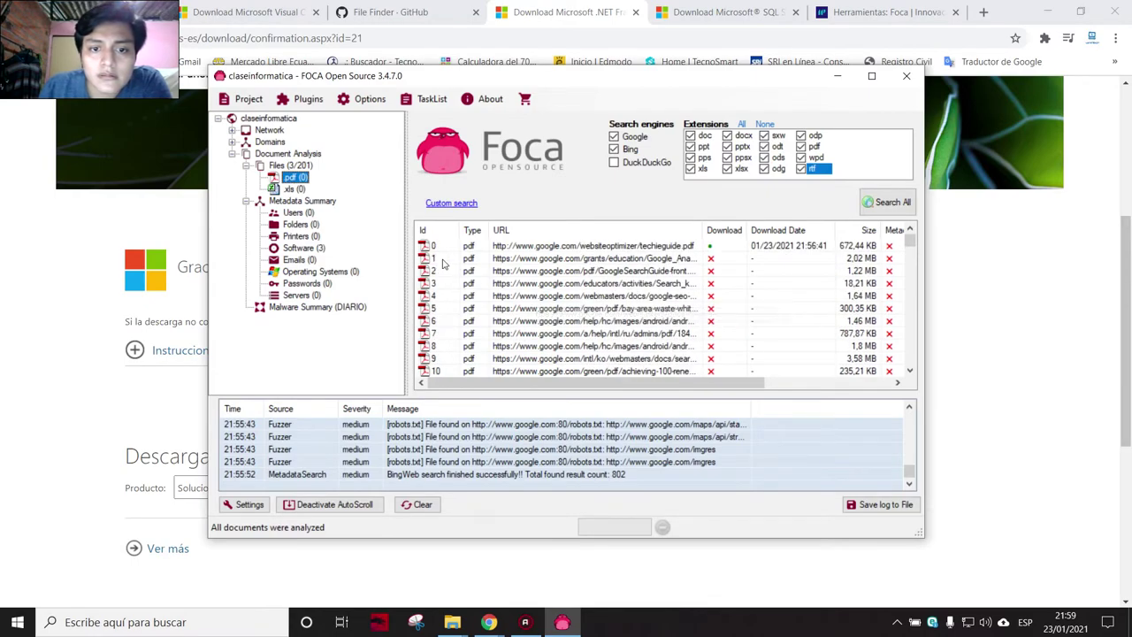
click(432, 259)
click(533, 285)
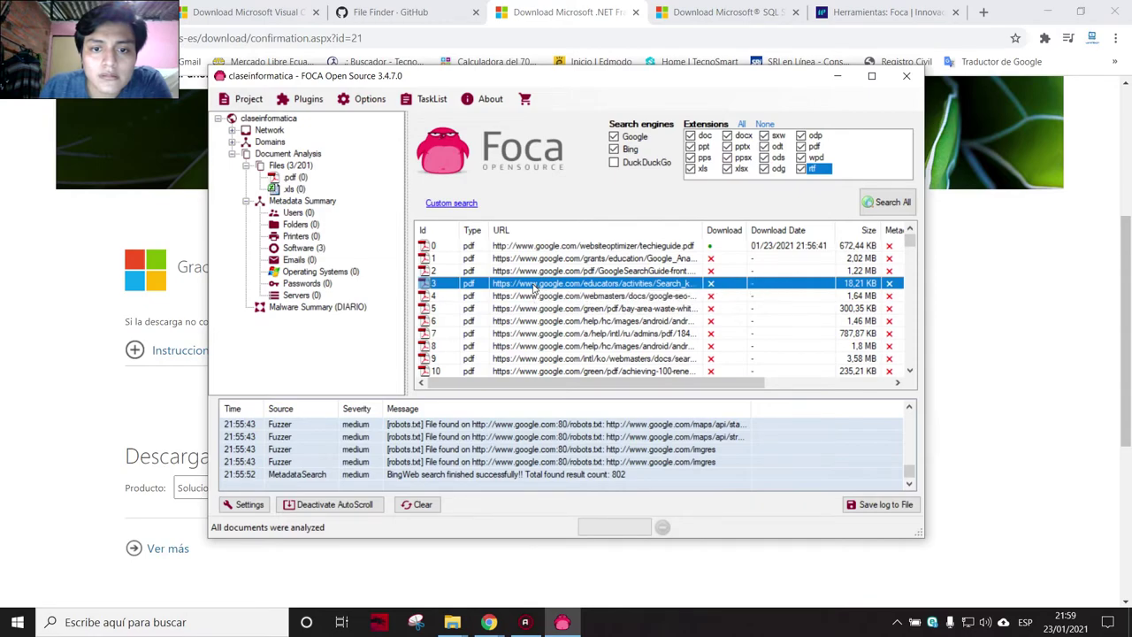
right_click(534, 285)
click(537, 296)
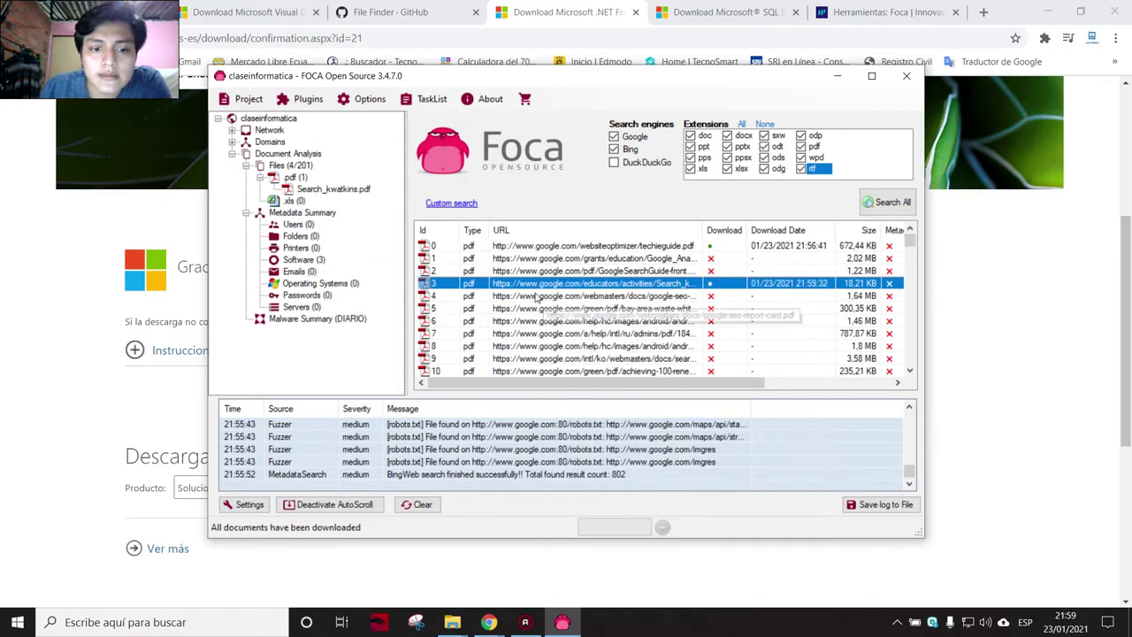
right_click(488, 287)
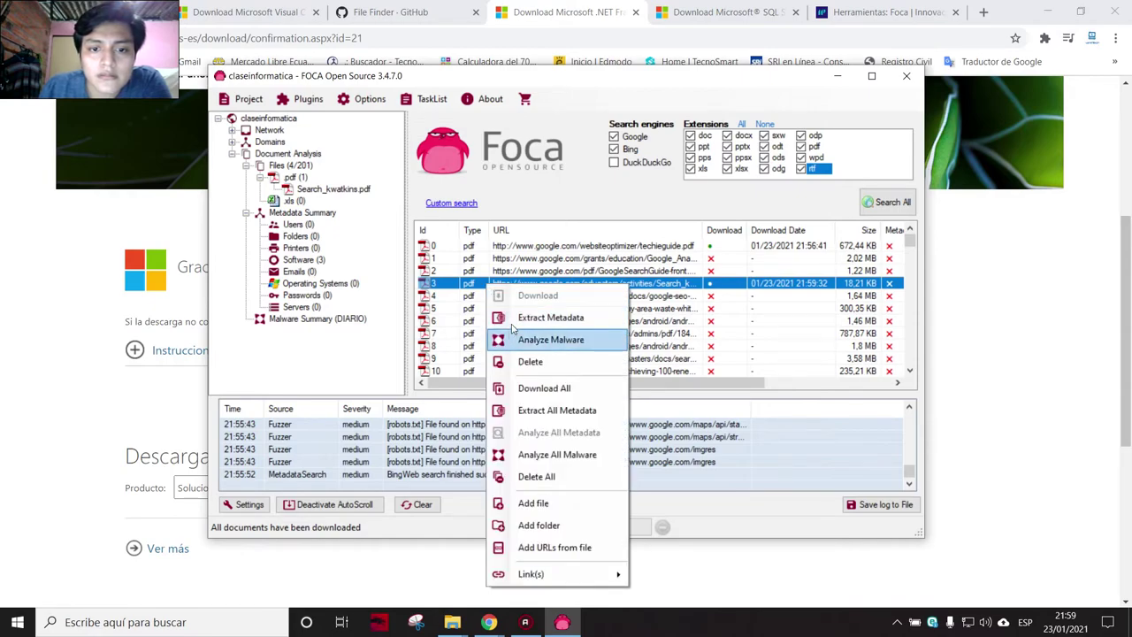
click(514, 336)
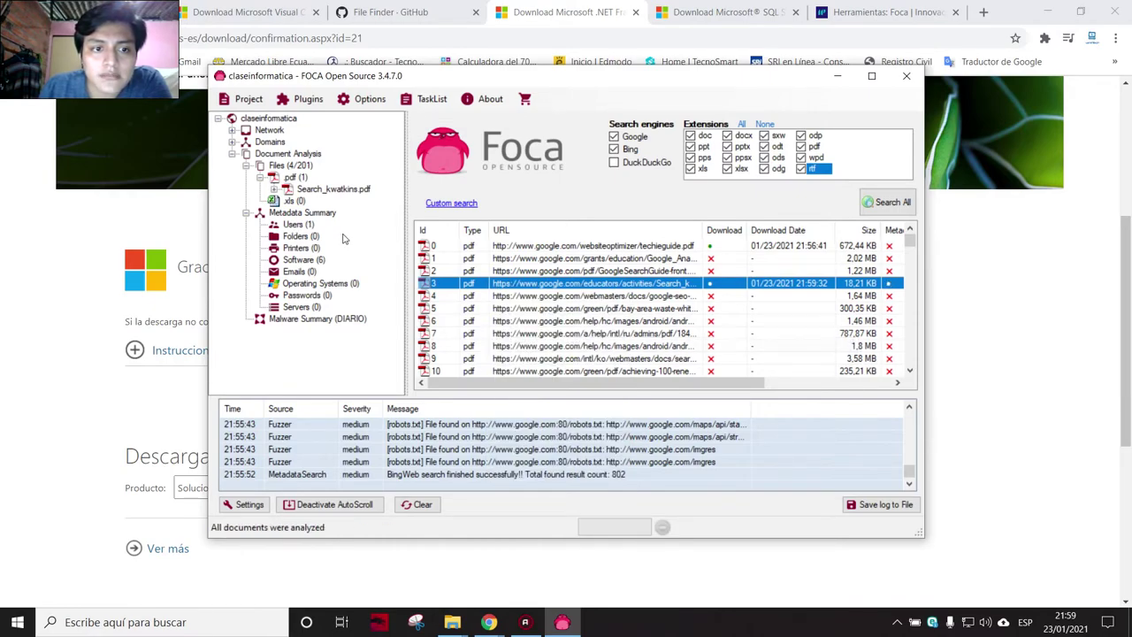
Step: Expand the downloaded pdf with Id 3 and examine its user name and its creation and modification dates
double_click(330, 189)
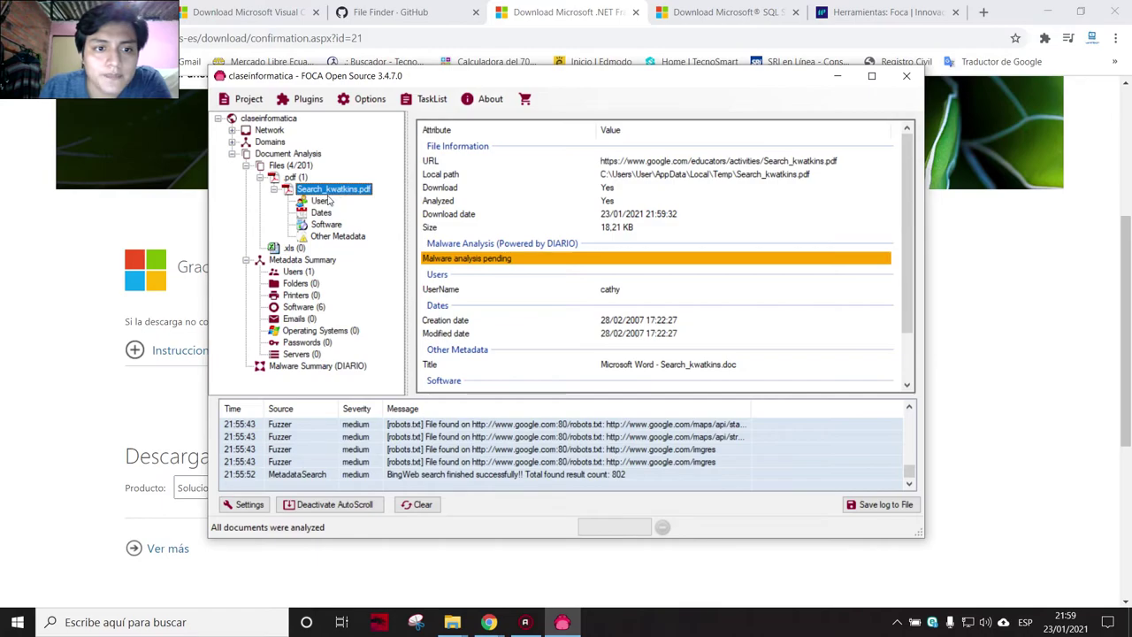
click(321, 201)
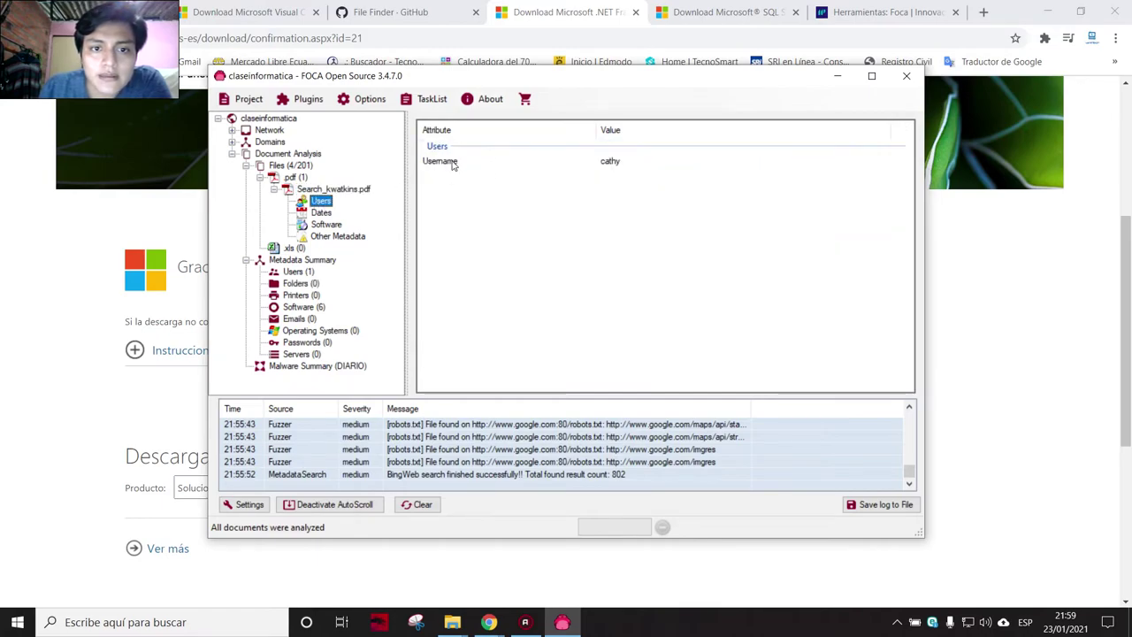
click(495, 162)
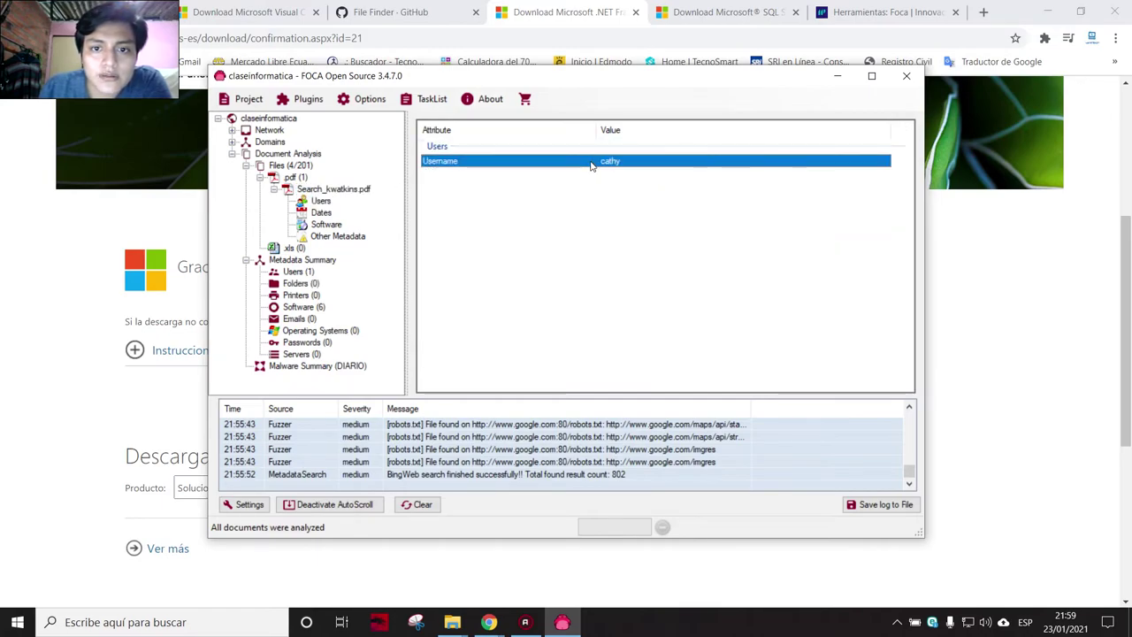
click(321, 212)
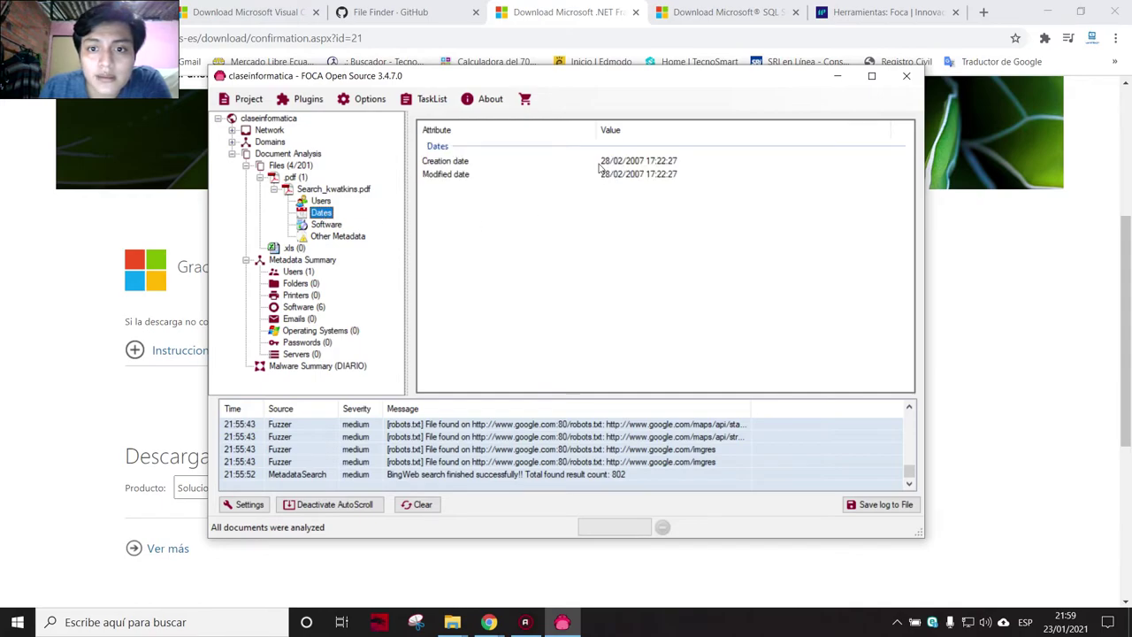
click(463, 162)
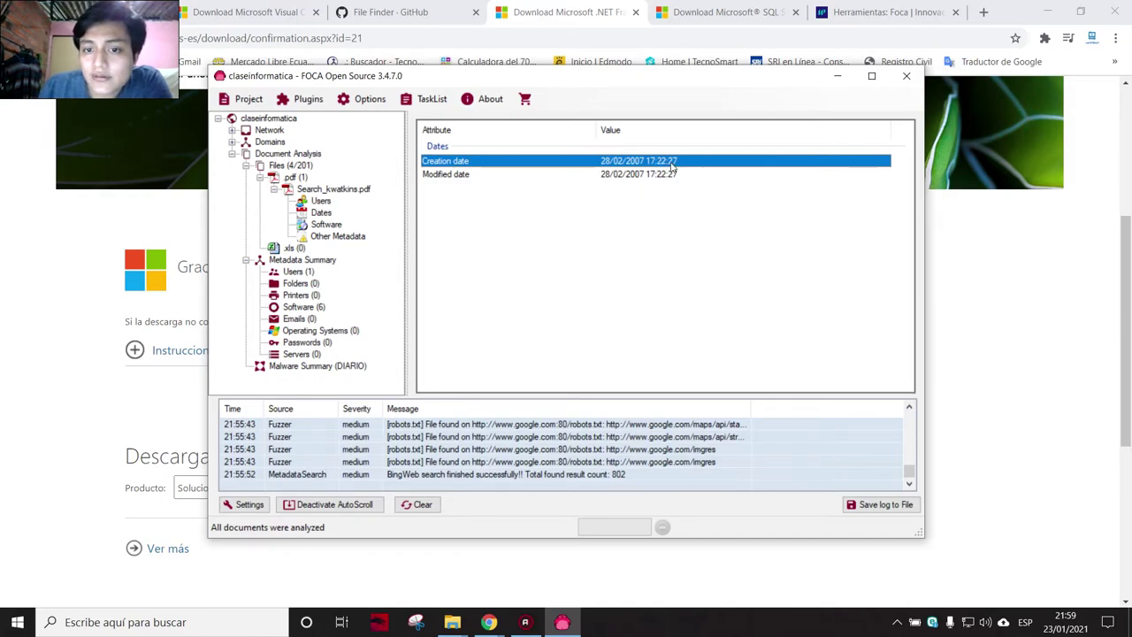
click(478, 177)
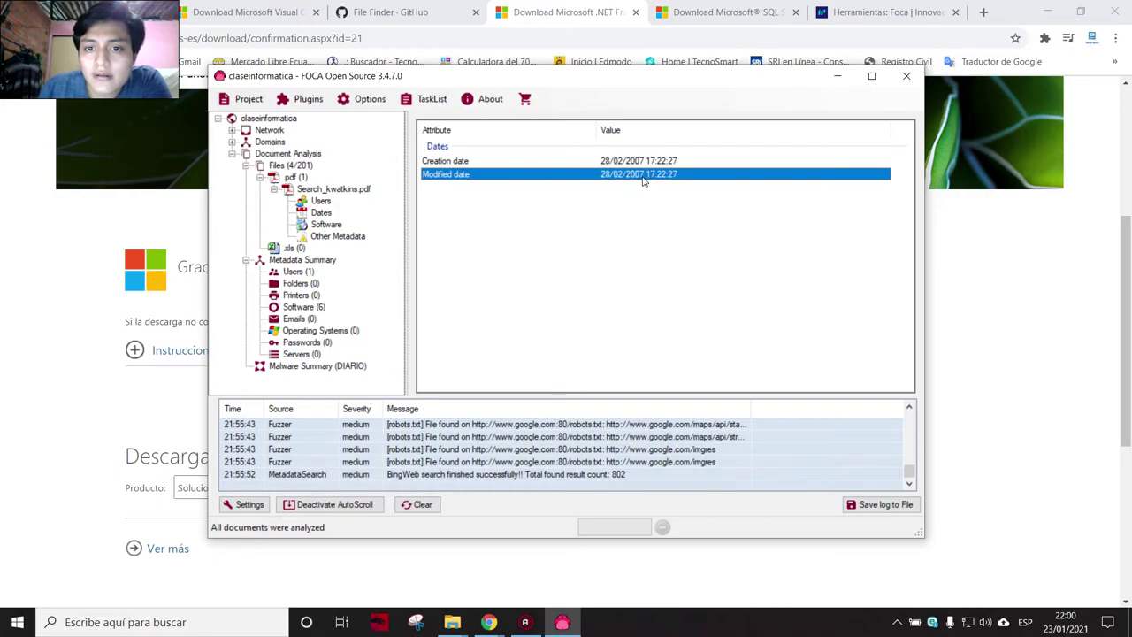
Step: Examine the software entries and the title under other metadata of the downloaded pdf
click(321, 214)
click(327, 224)
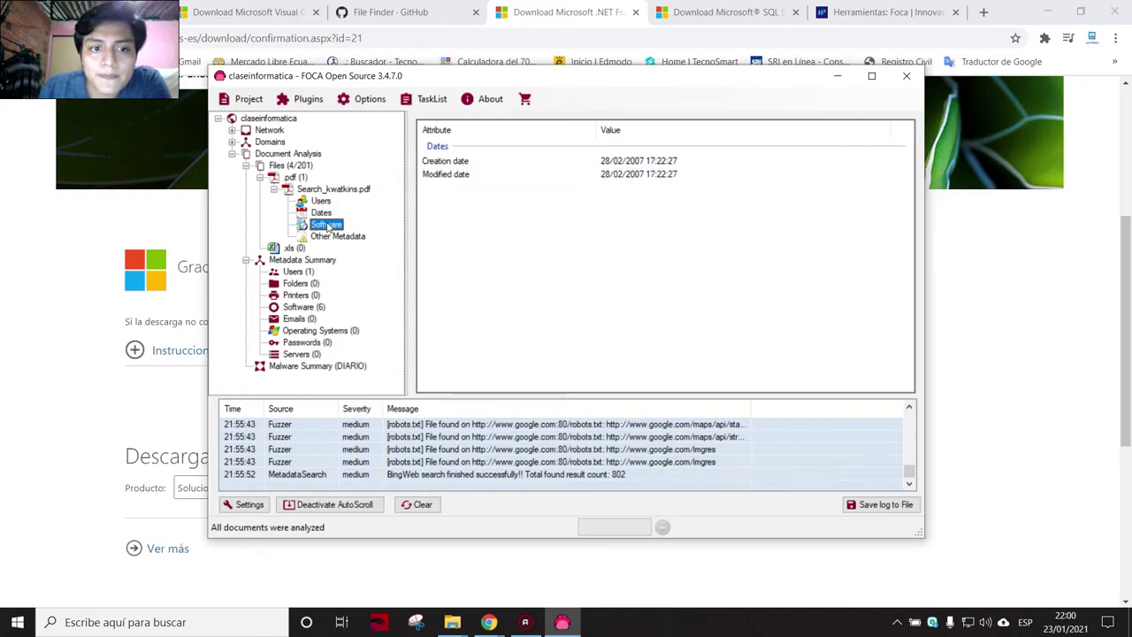
click(457, 162)
click(450, 188)
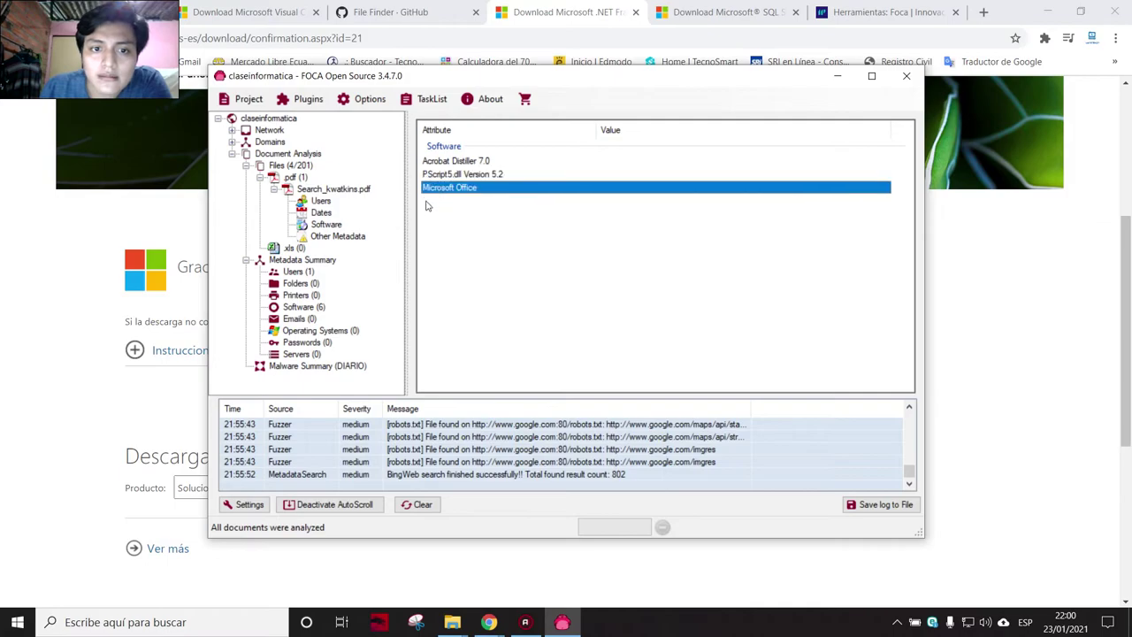
click(328, 225)
click(342, 237)
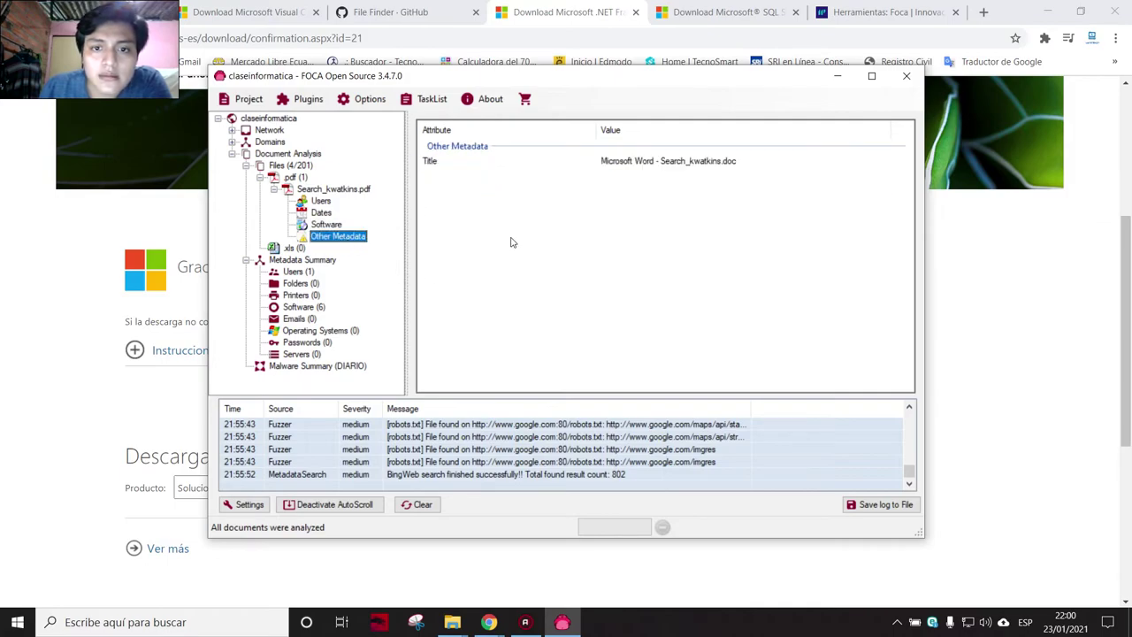
click(650, 162)
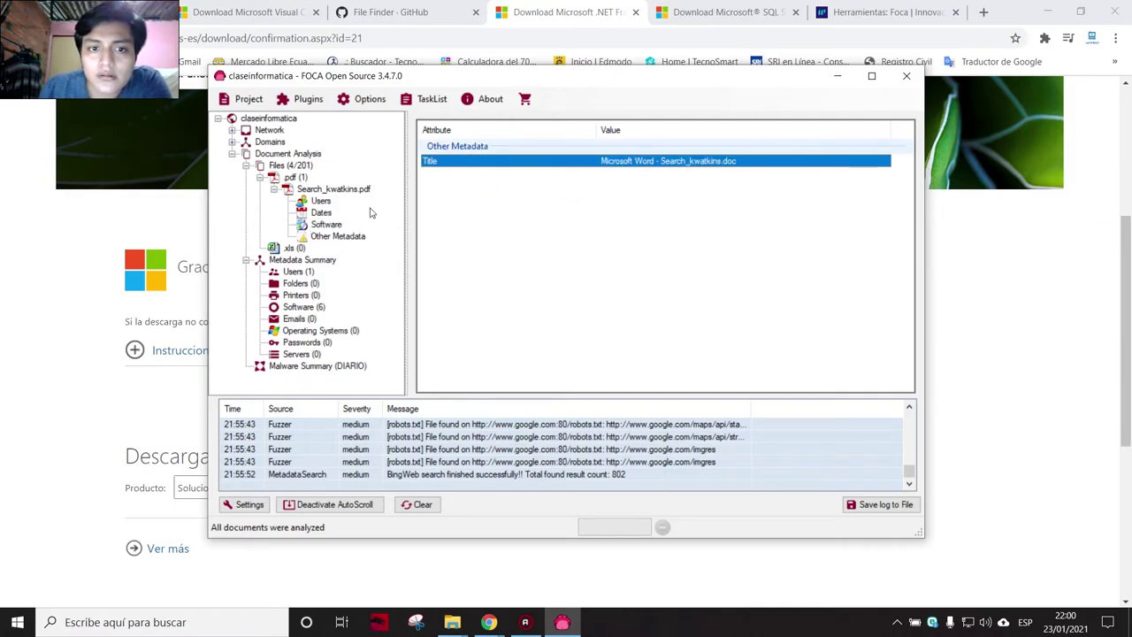
Step: Review the users, folders, printers, operating systems and passwords categories in the Metadata Summary
click(296, 272)
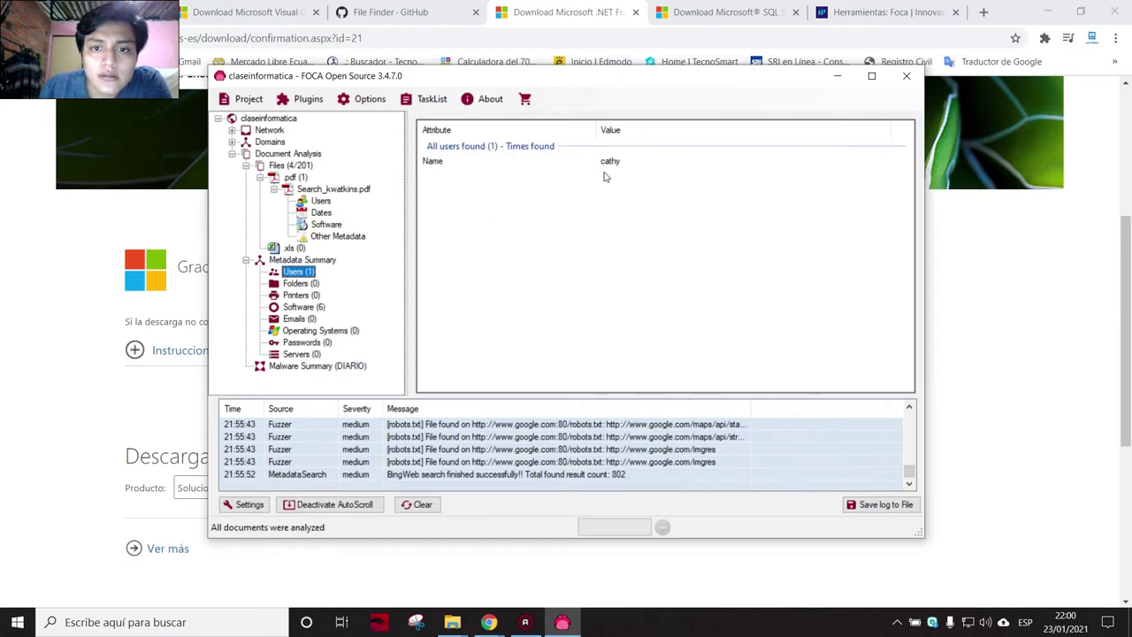
click(607, 168)
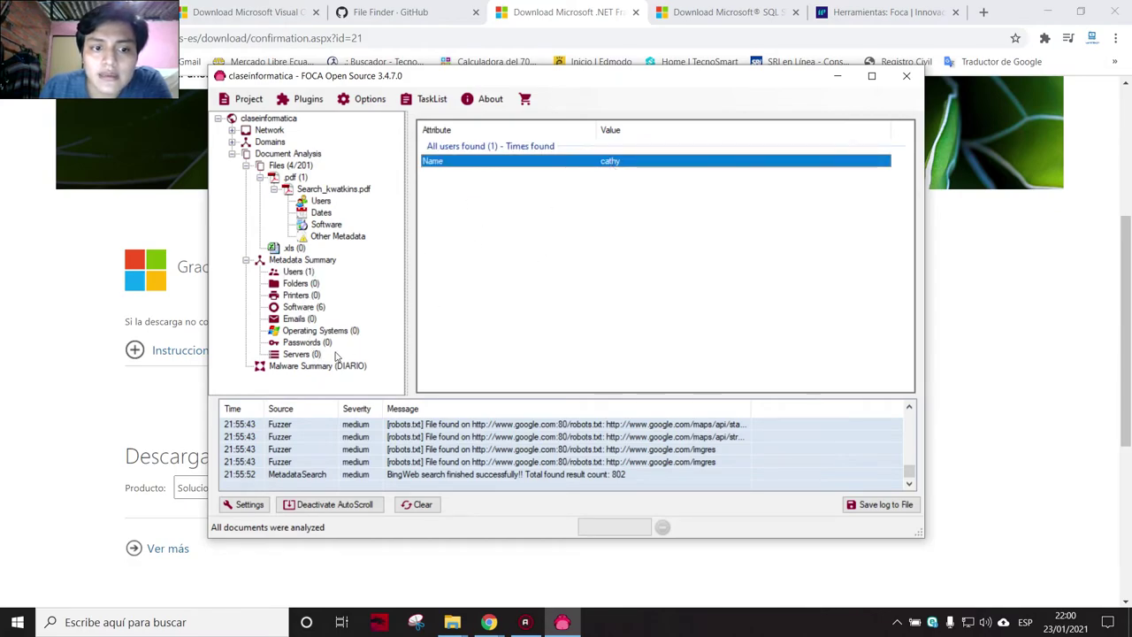
click(299, 283)
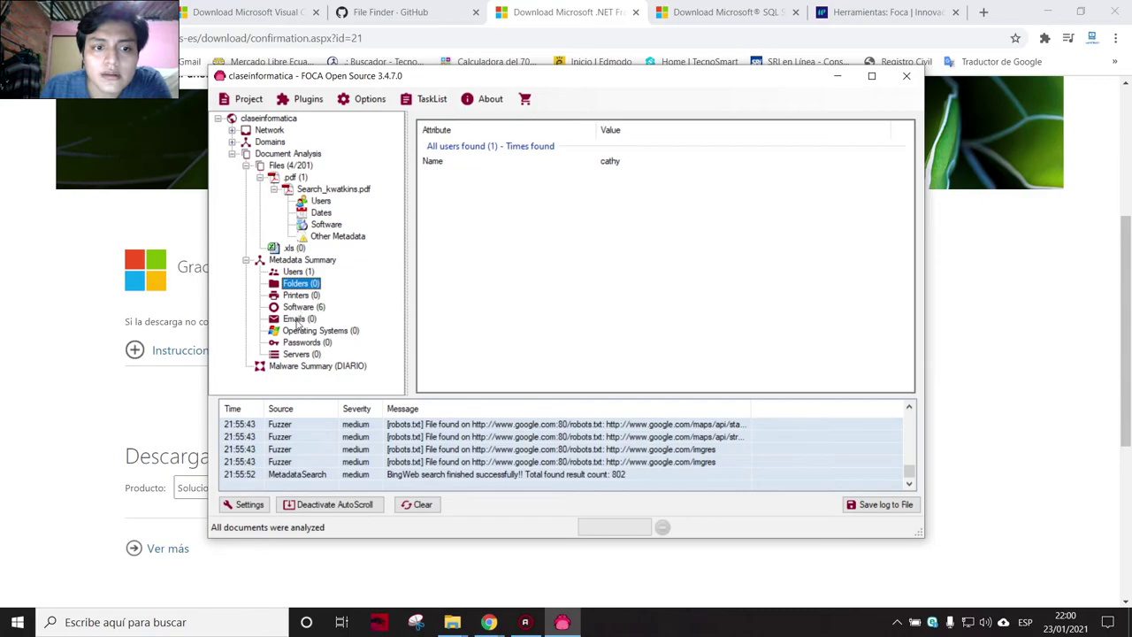
click(301, 298)
click(301, 334)
click(305, 343)
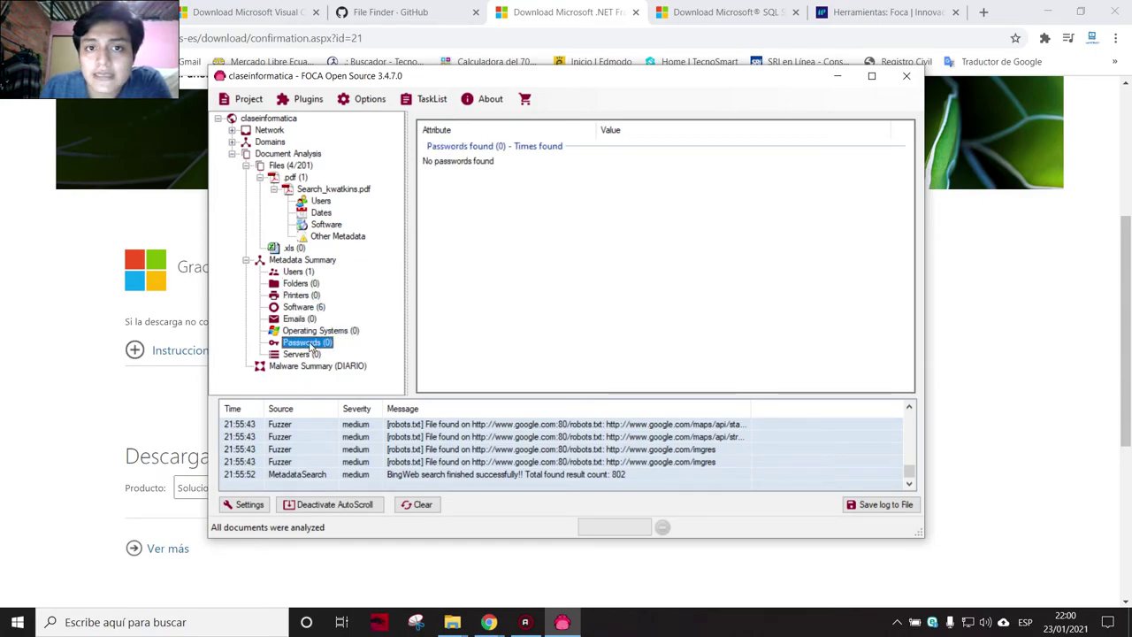
Step: Check the downloaded pdf's user entry again and read through its complete file information and metadata
click(318, 201)
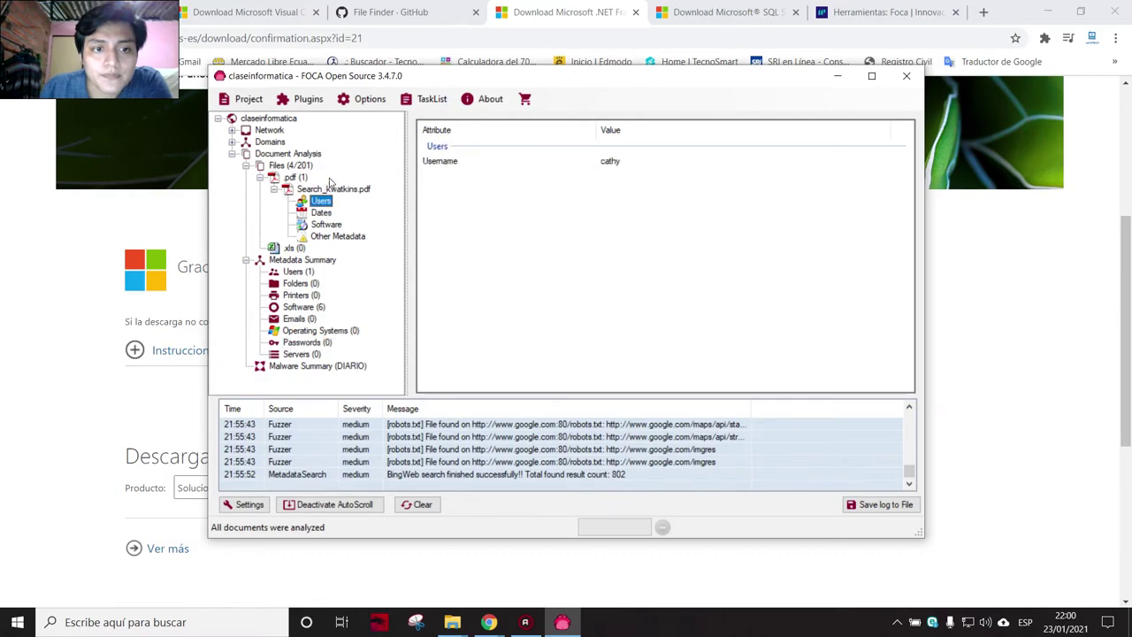
click(331, 187)
scroll(616, 294, down, 1)
scroll(617, 294, up, 1)
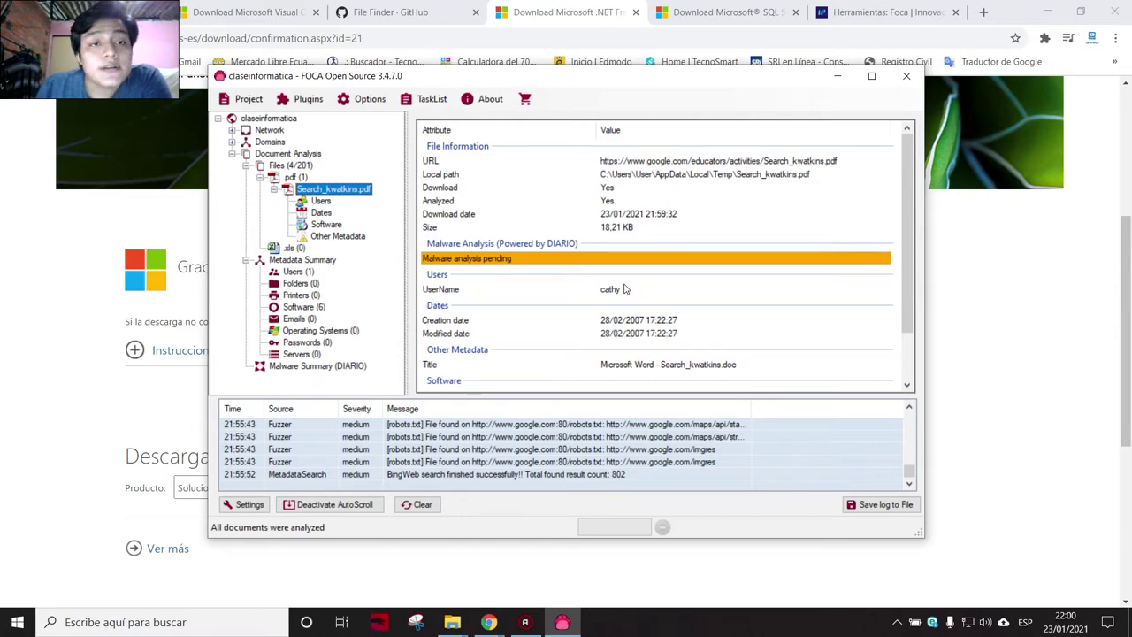
Step: Review the DNS Search, DNS Cache Snooping and General configuration options, and close them without saving
click(367, 104)
click(469, 165)
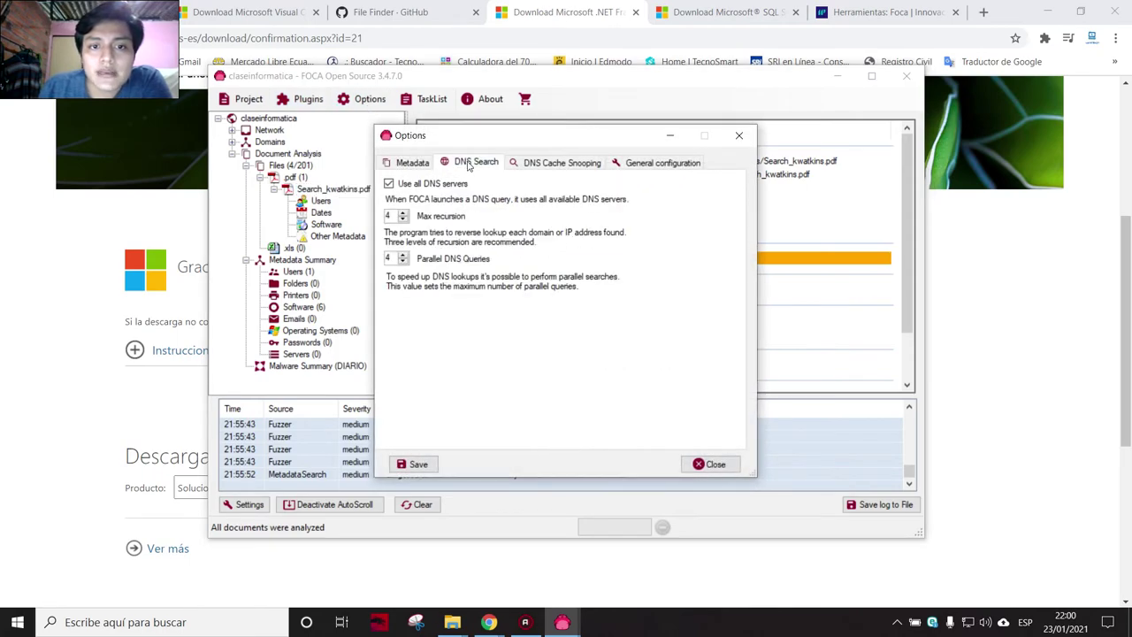
click(537, 164)
click(656, 163)
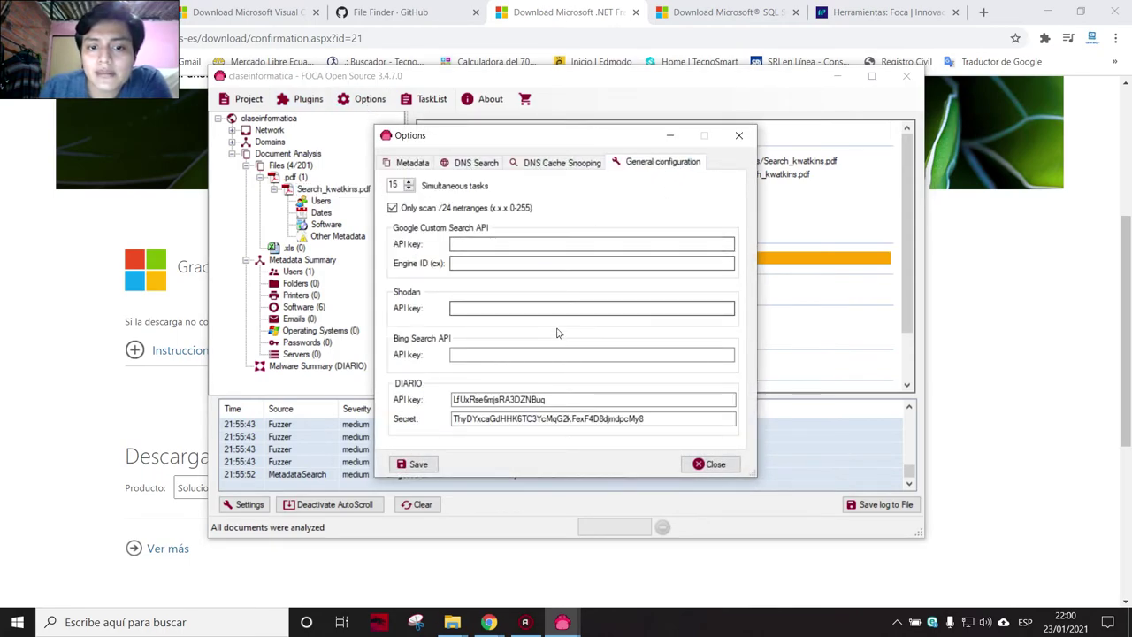
click(712, 464)
Step: Look over the available plugins and return to the list of found files, selecting the GoogleSearchGuide pdf entry
click(306, 99)
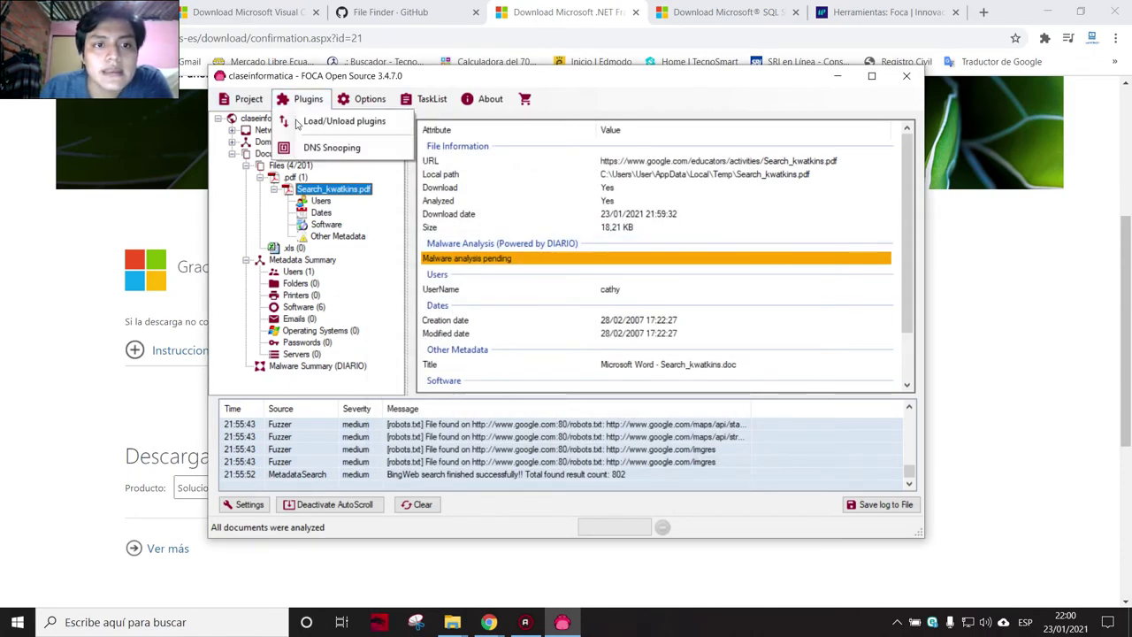
click(241, 101)
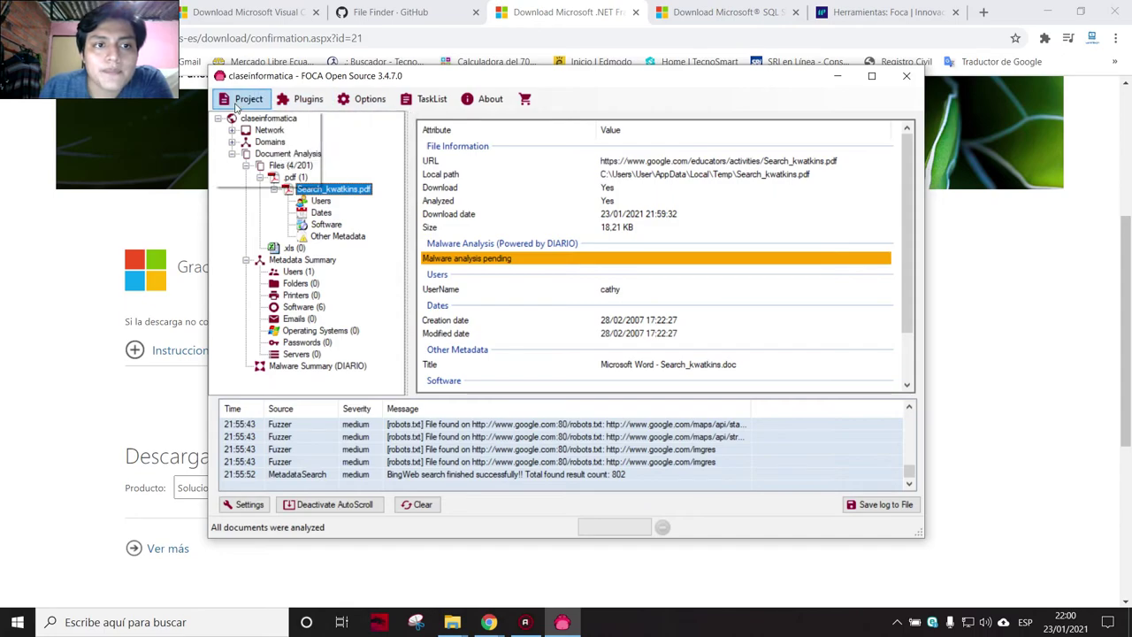
click(294, 178)
click(290, 165)
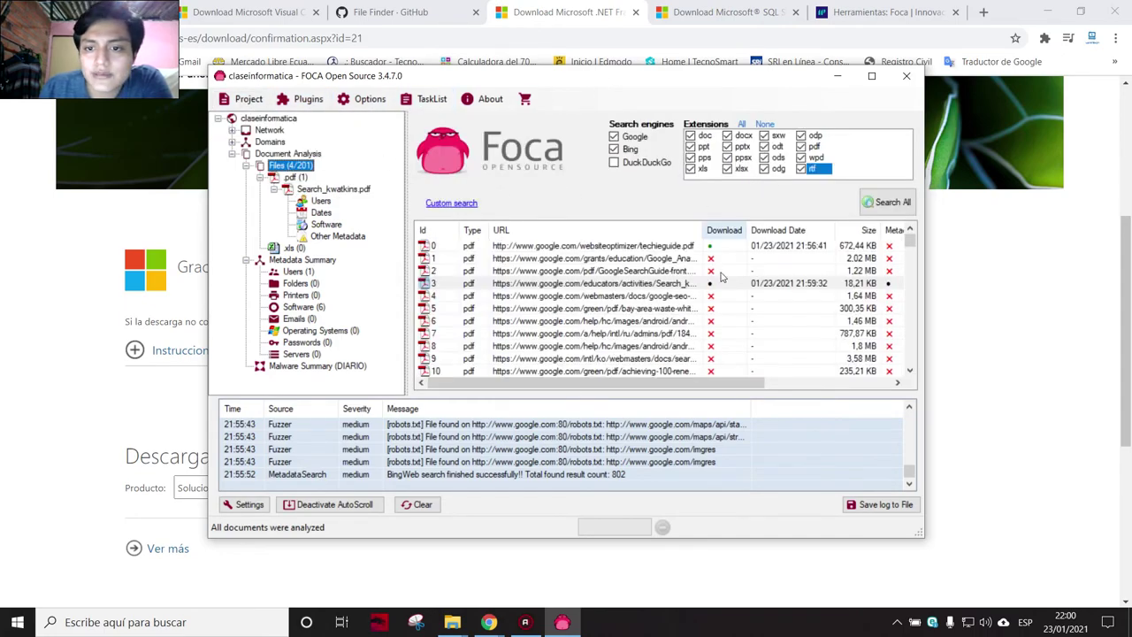
scroll(674, 302, up, 4)
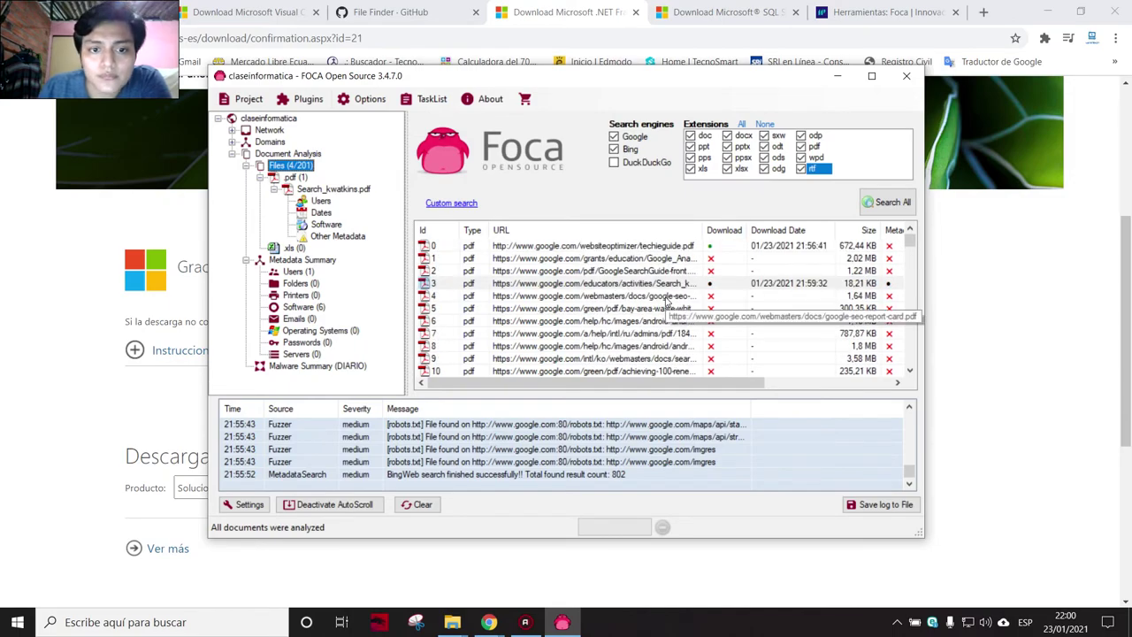
click(580, 272)
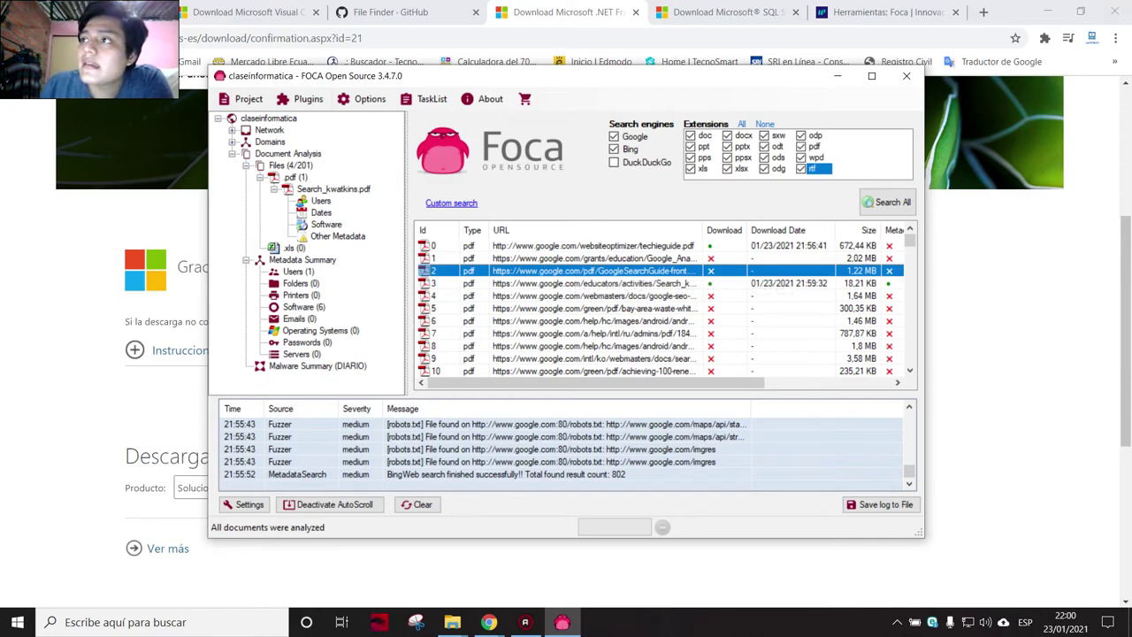
click(488, 622)
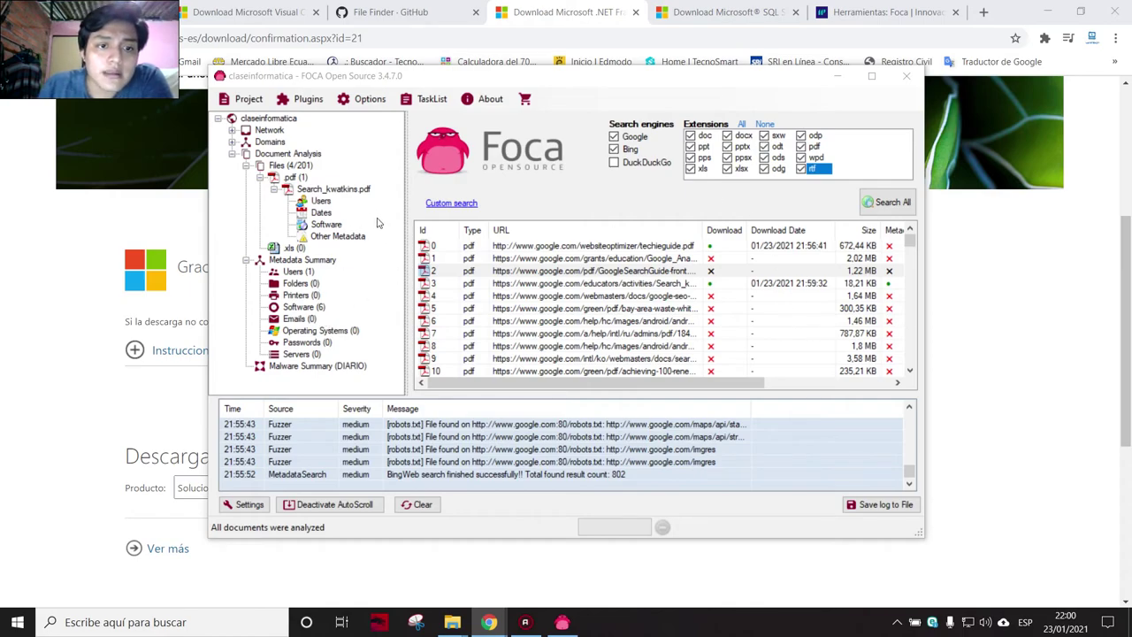
click(479, 270)
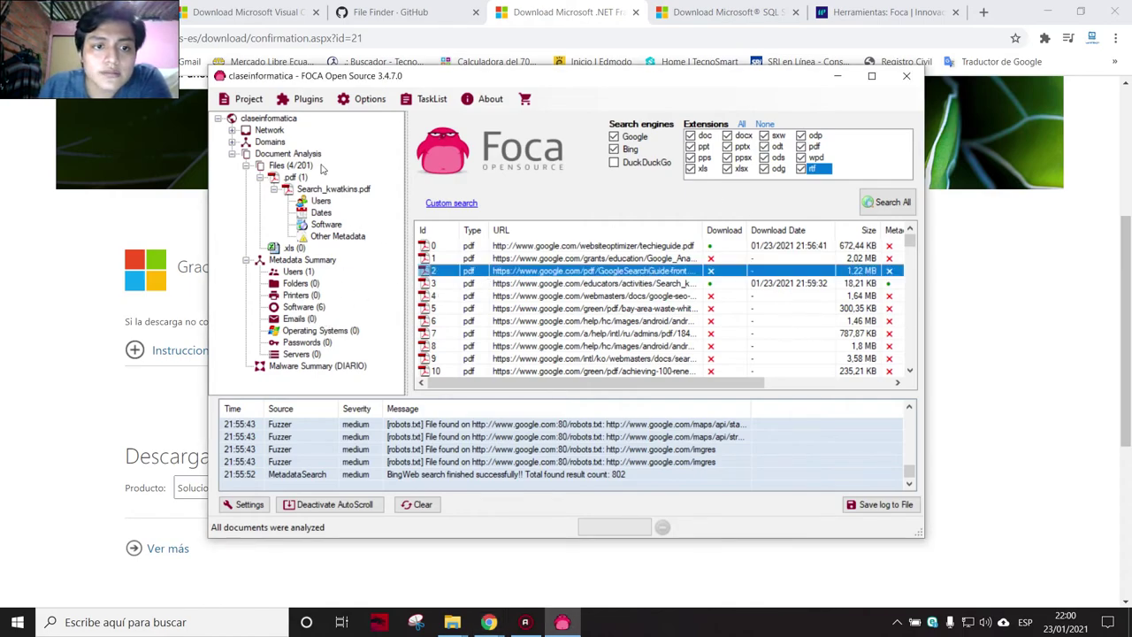
Step: Review the software category in the Metadata Summary and reread the analyzed pdf's full metadata, selecting its title entry
click(303, 307)
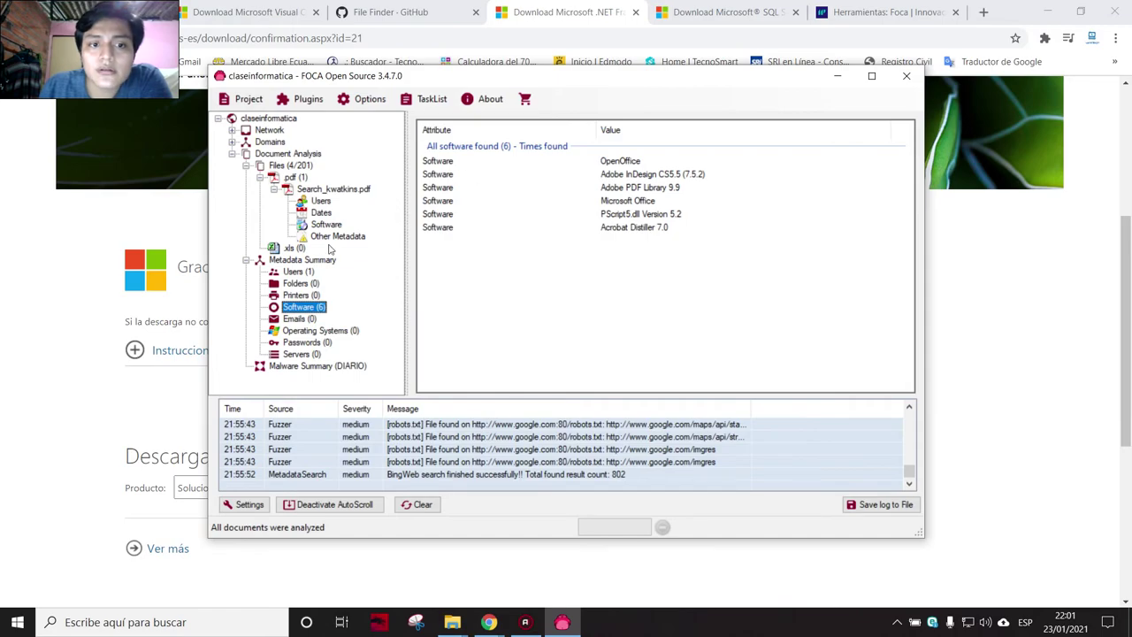
click(320, 201)
double_click(333, 189)
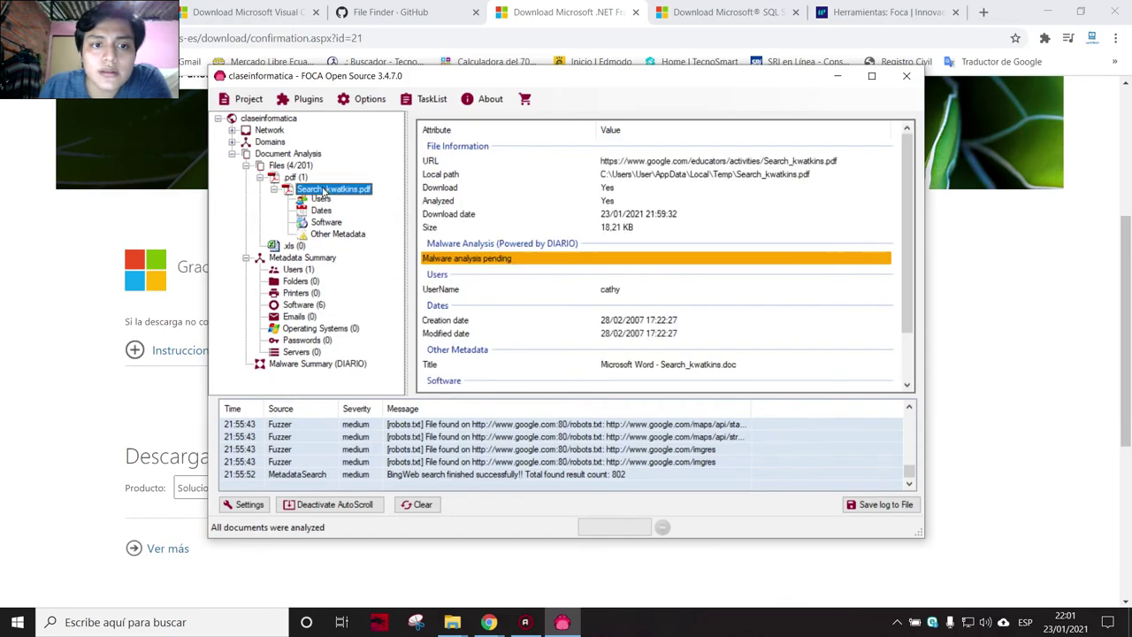
scroll(624, 277, down, 1)
scroll(625, 277, up, 1)
scroll(619, 291, down, 1)
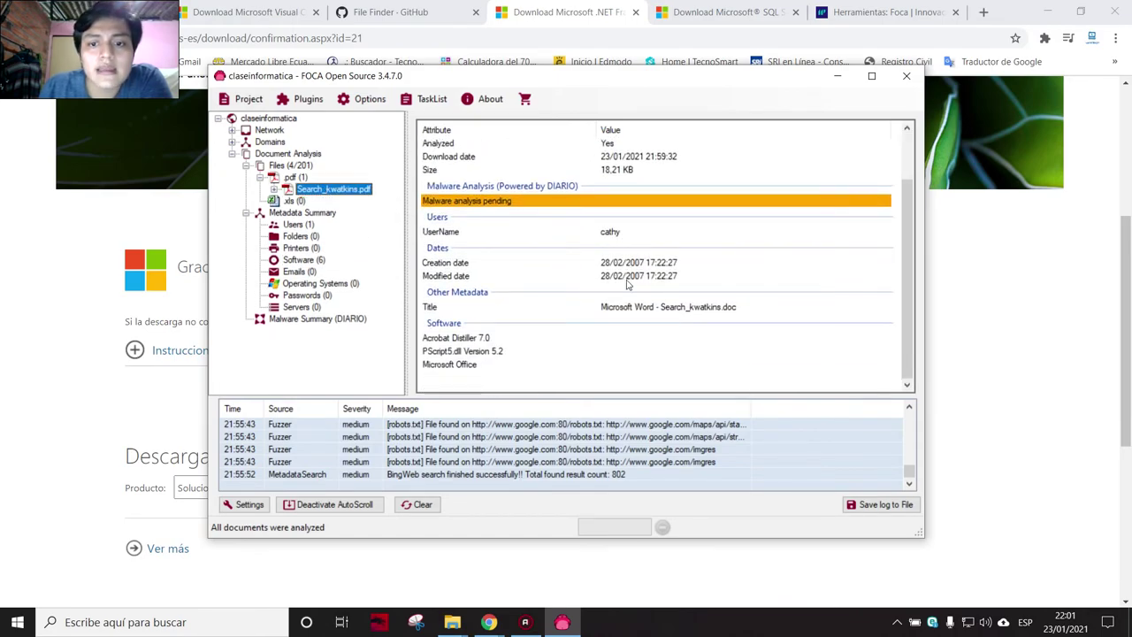
click(612, 309)
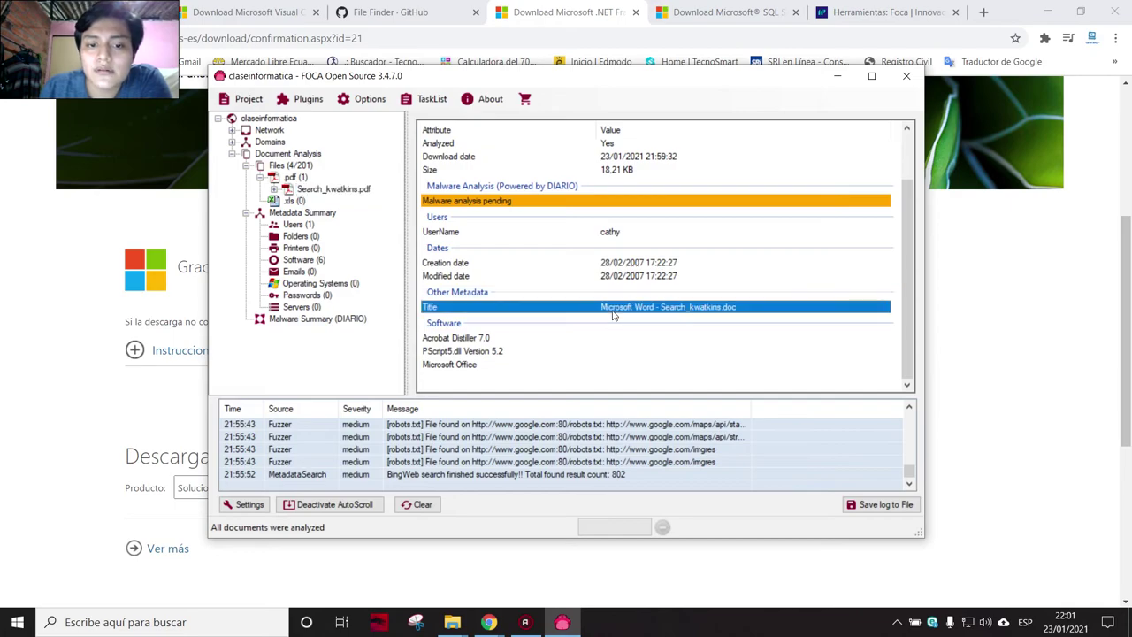